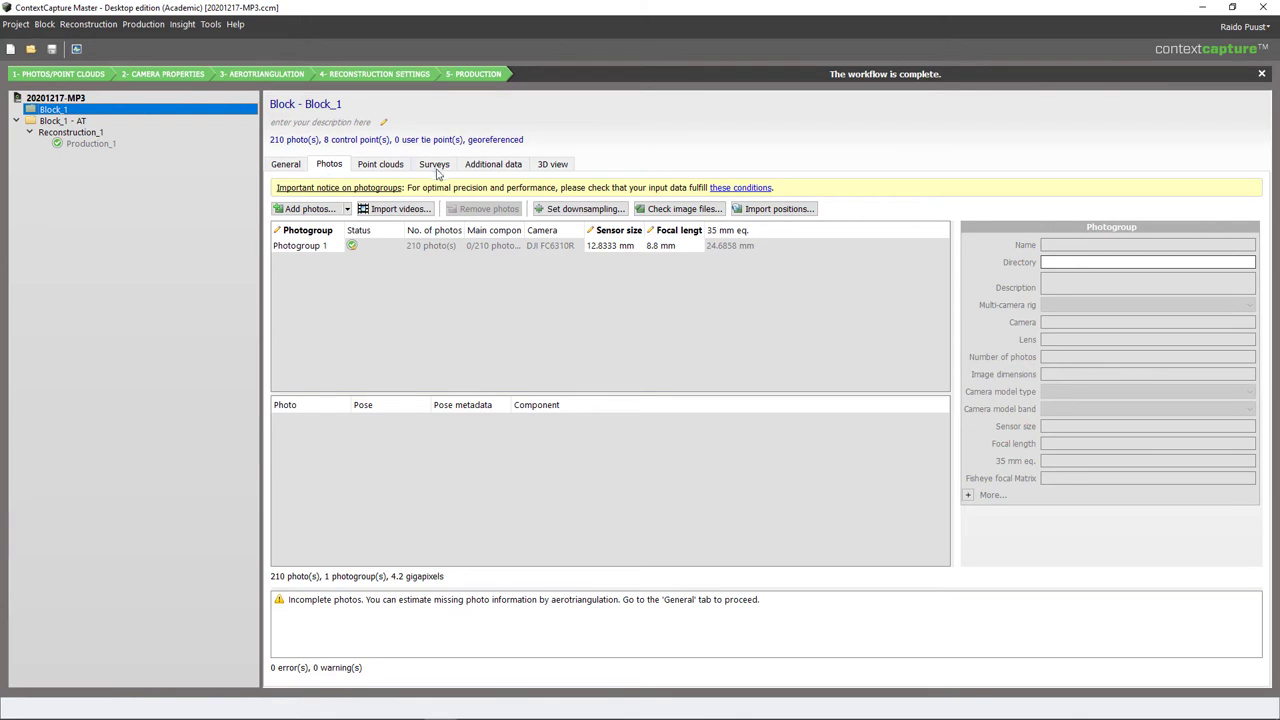
- Examine Block_1's survey points, expanding their photo lists and checking control point D1's marked position in photo 100_0001_0071.JPG and its errors
left_click(437, 163)
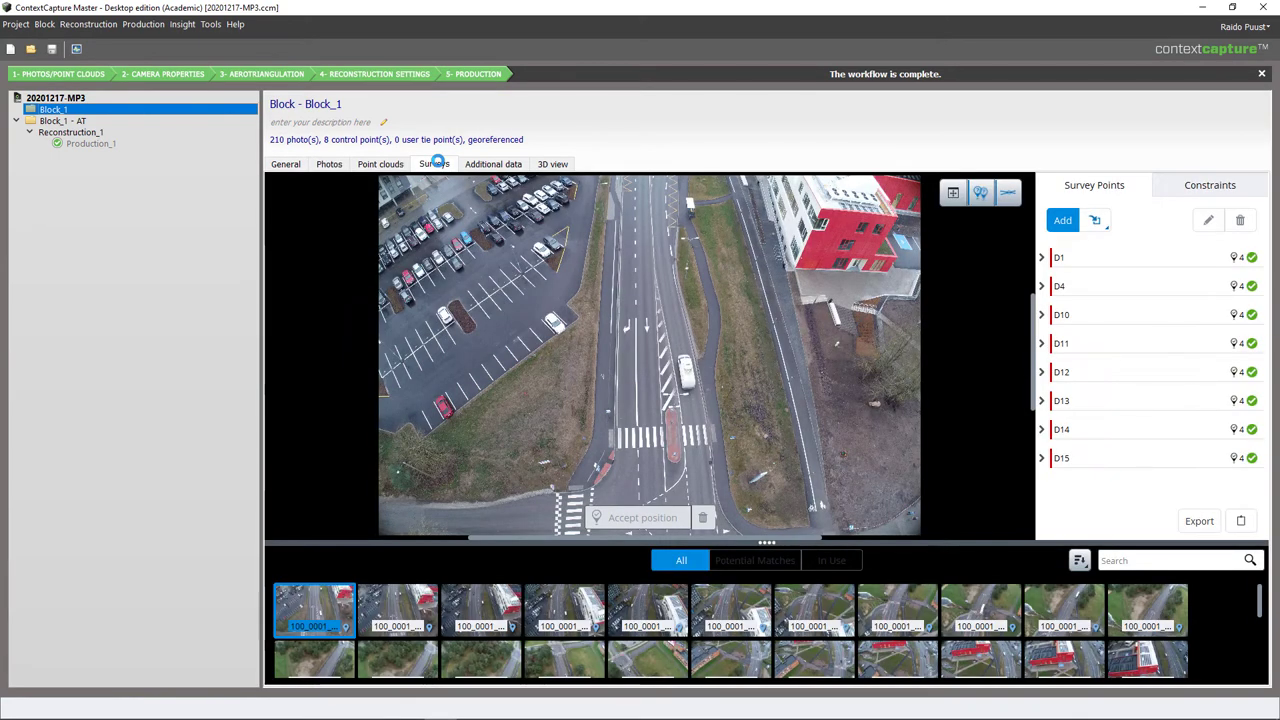
left_click(1041, 257)
left_click(1042, 401)
scroll(1060, 395, "down", 5)
left_click(1042, 384)
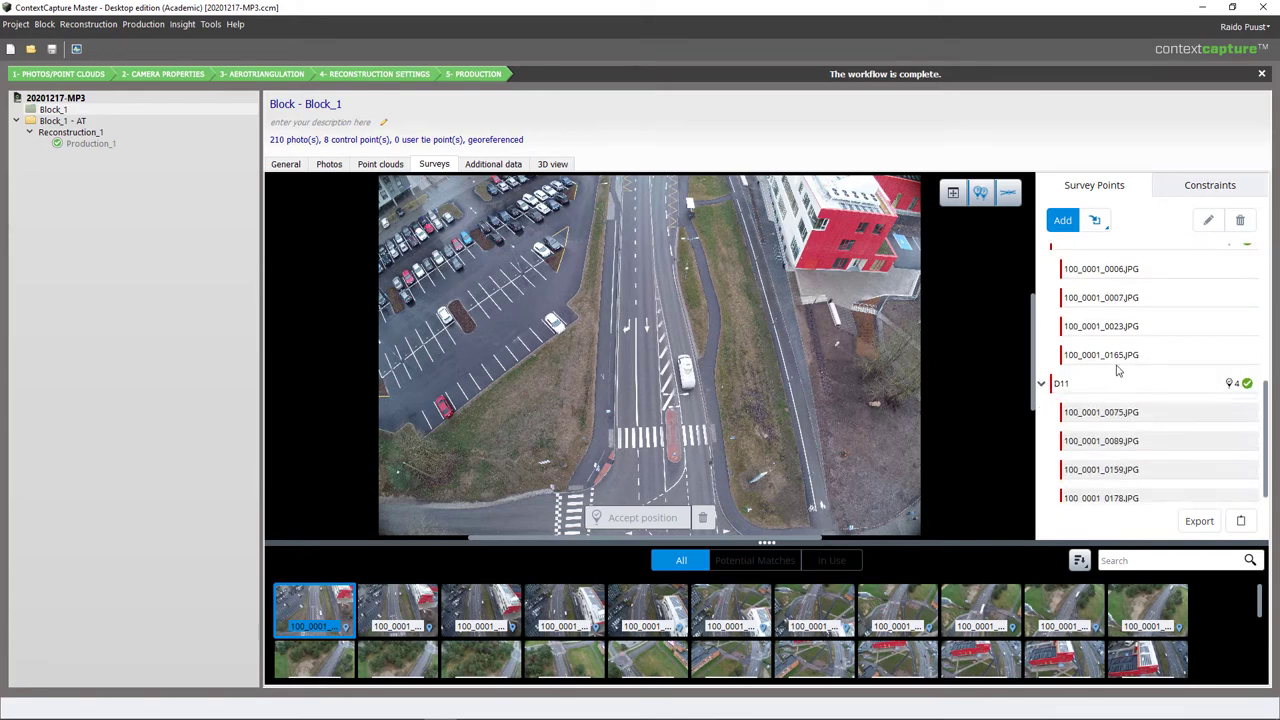
scroll(1120, 360, "up", 10)
left_click(1118, 288)
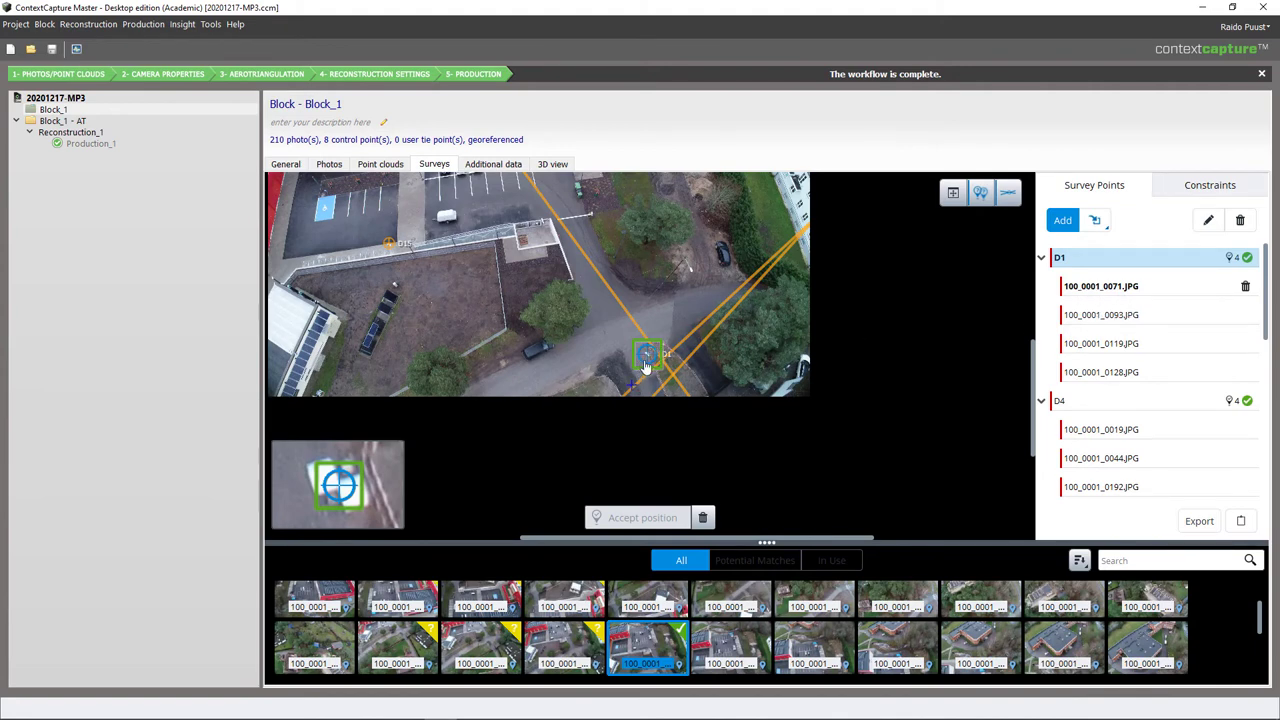
left_click_drag(672, 263, 733, 337)
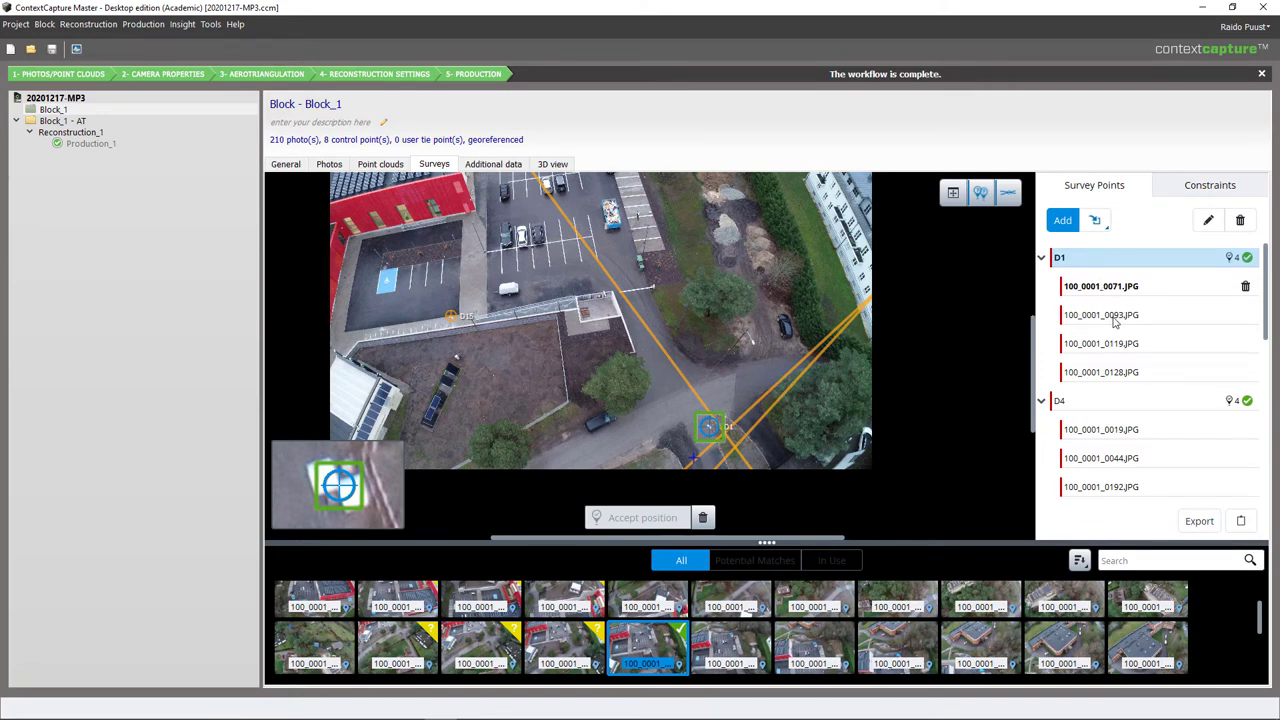
mouse_move(1135, 278)
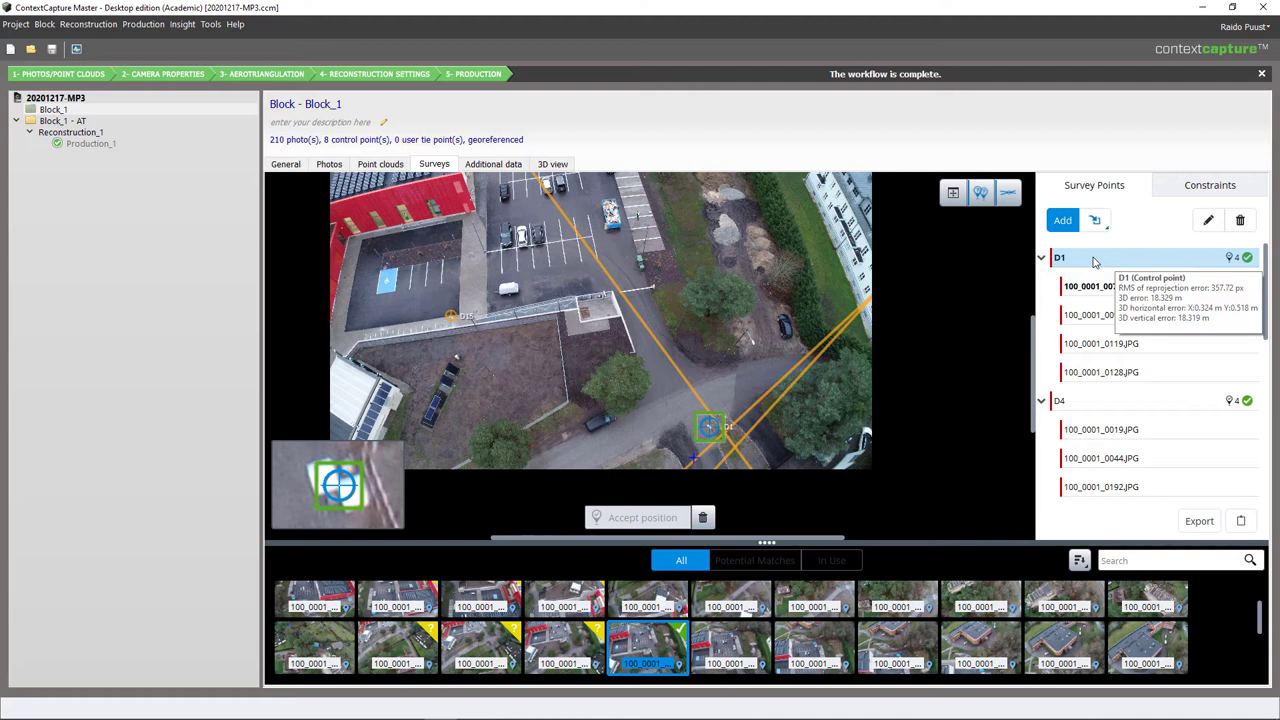
scroll(1150, 370, "down", 5)
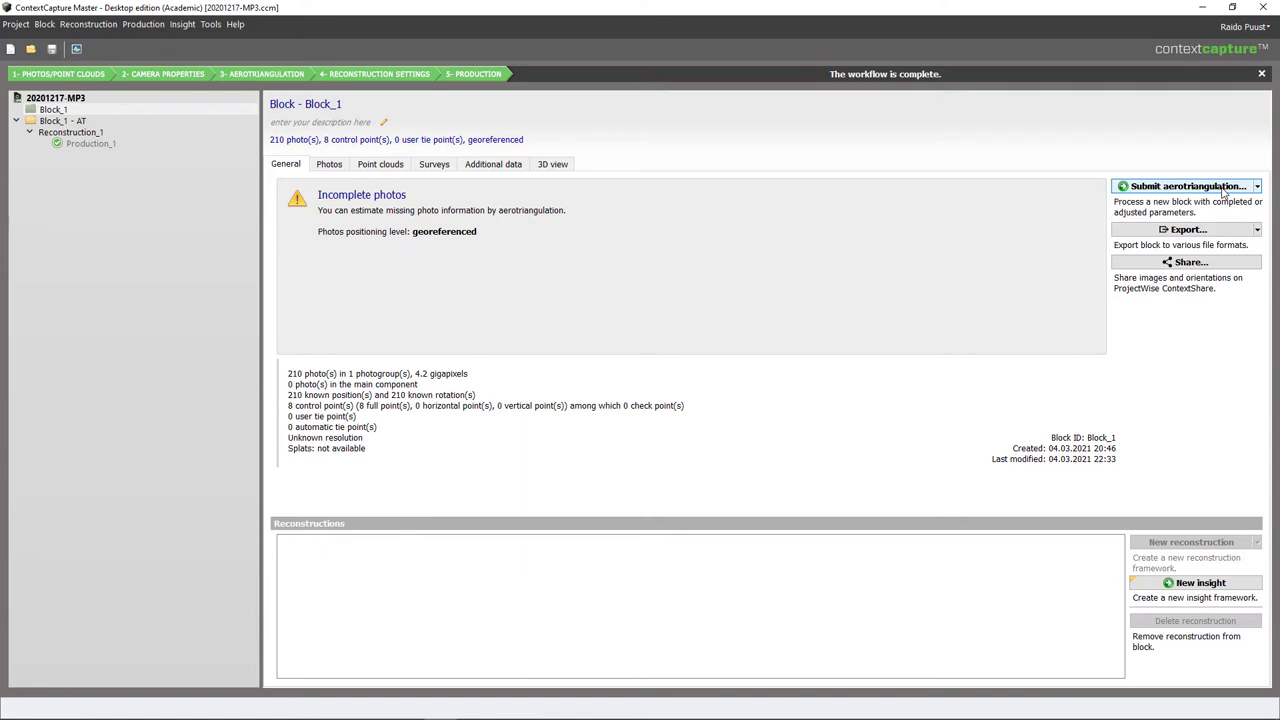
- Try defining an aerotriangulation of Block_1 with ContextCapture Engine, using control points for both adjustment constraints and final rigid registration
left_click(1194, 188)
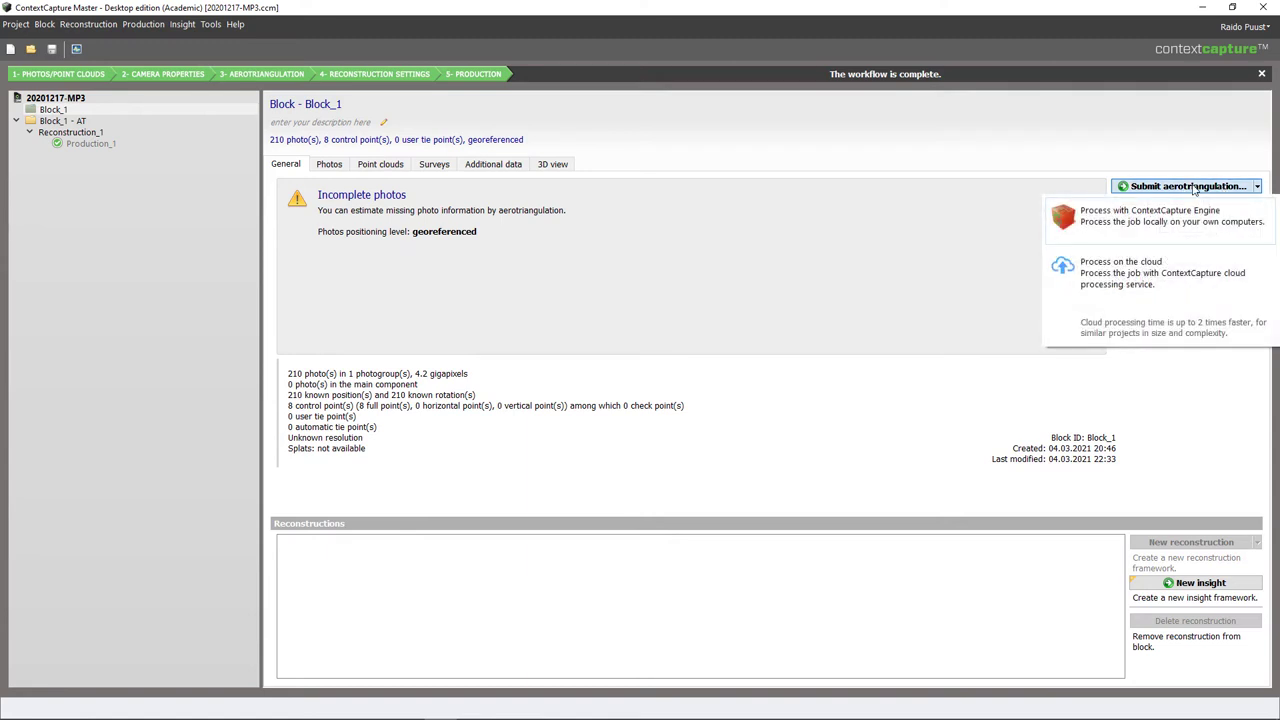
left_click(1145, 218)
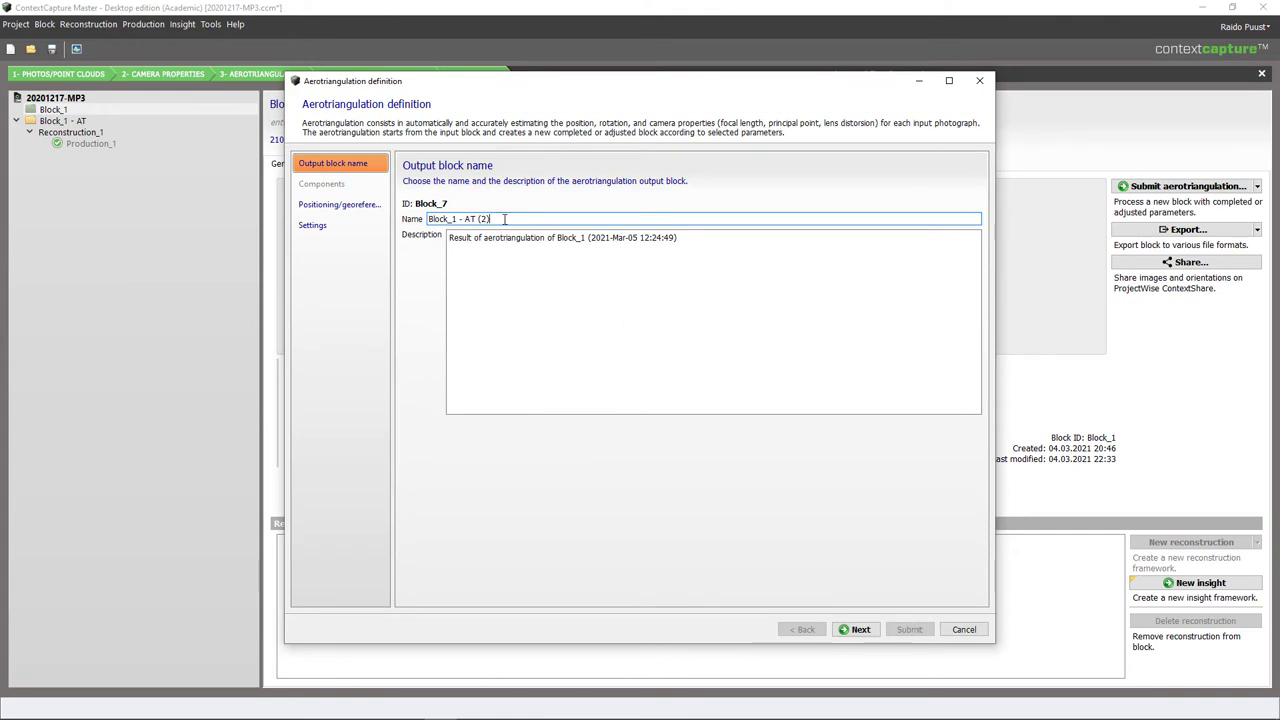
left_click(856, 629)
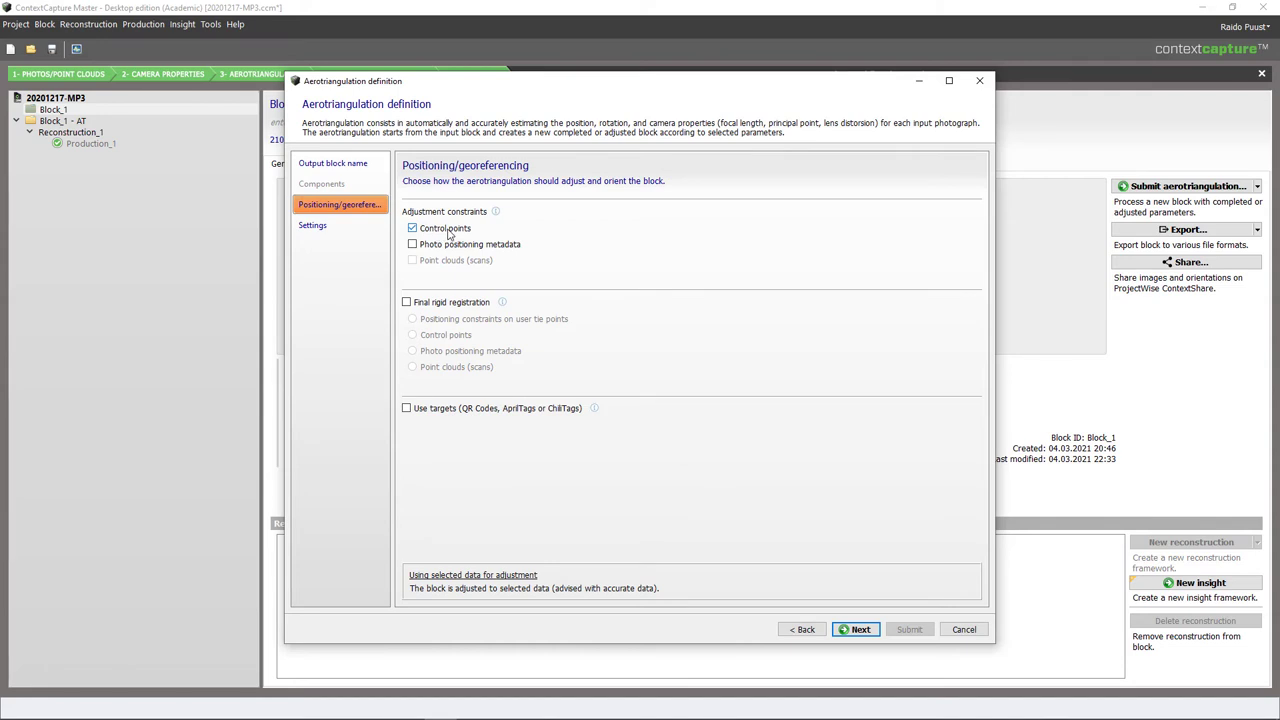
left_click(441, 302)
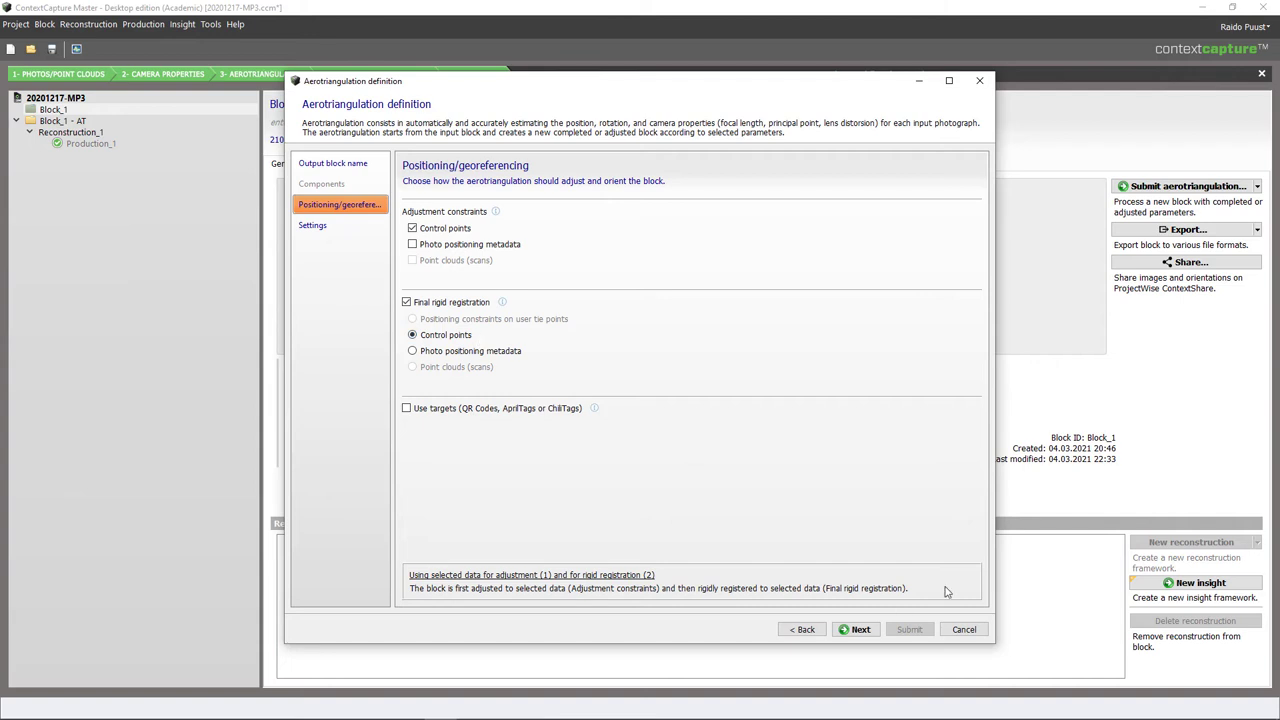
left_click(870, 632)
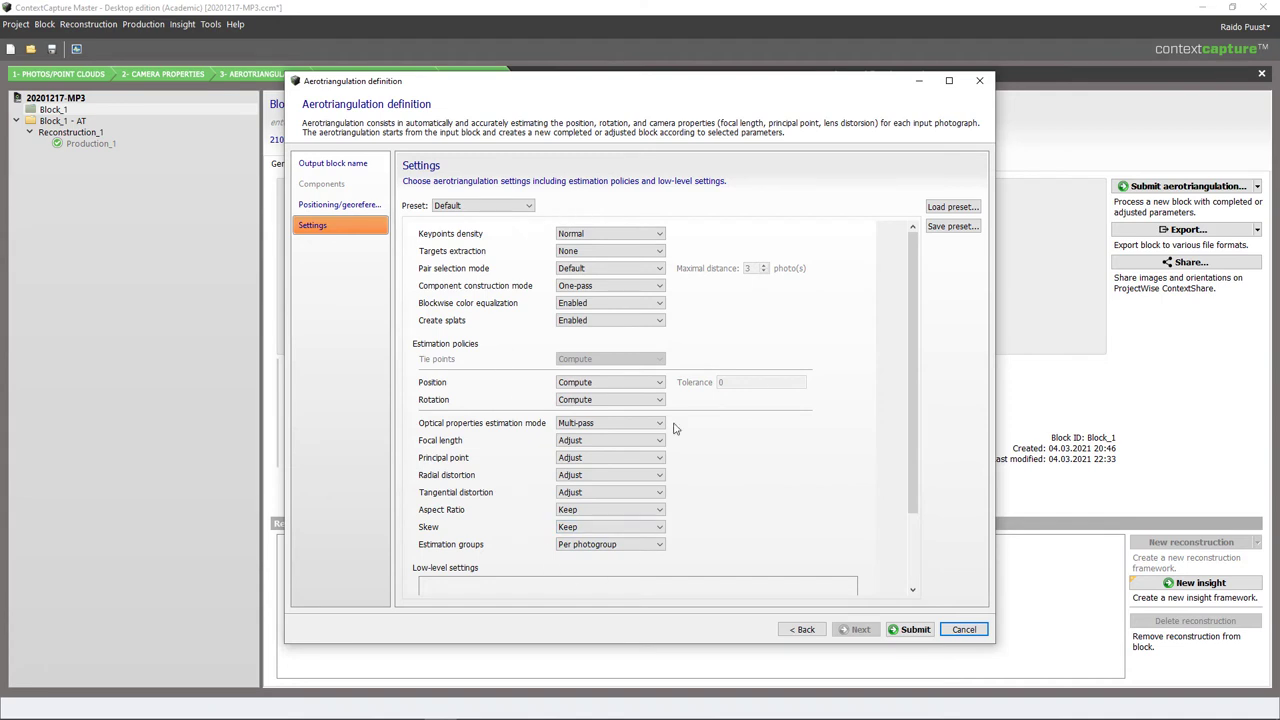
left_click(964, 629)
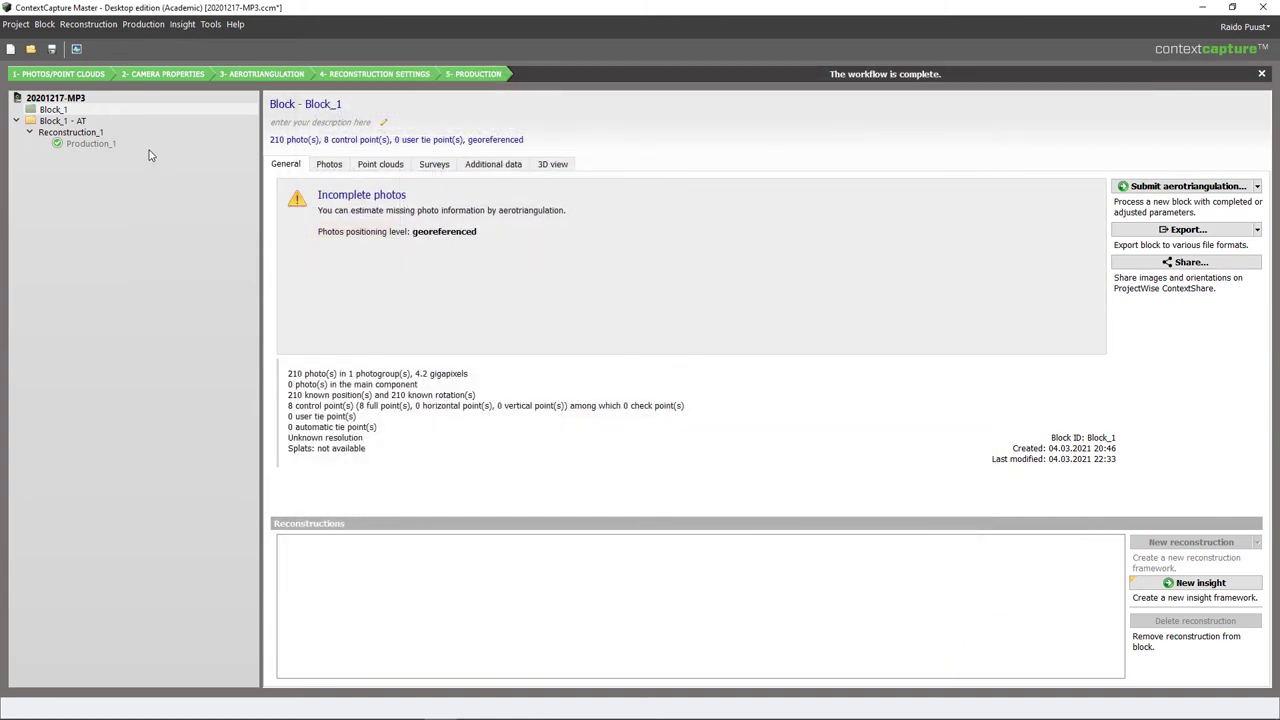
- Review the control point errors in the quality report of Block_1 - AT
left_click(50, 121)
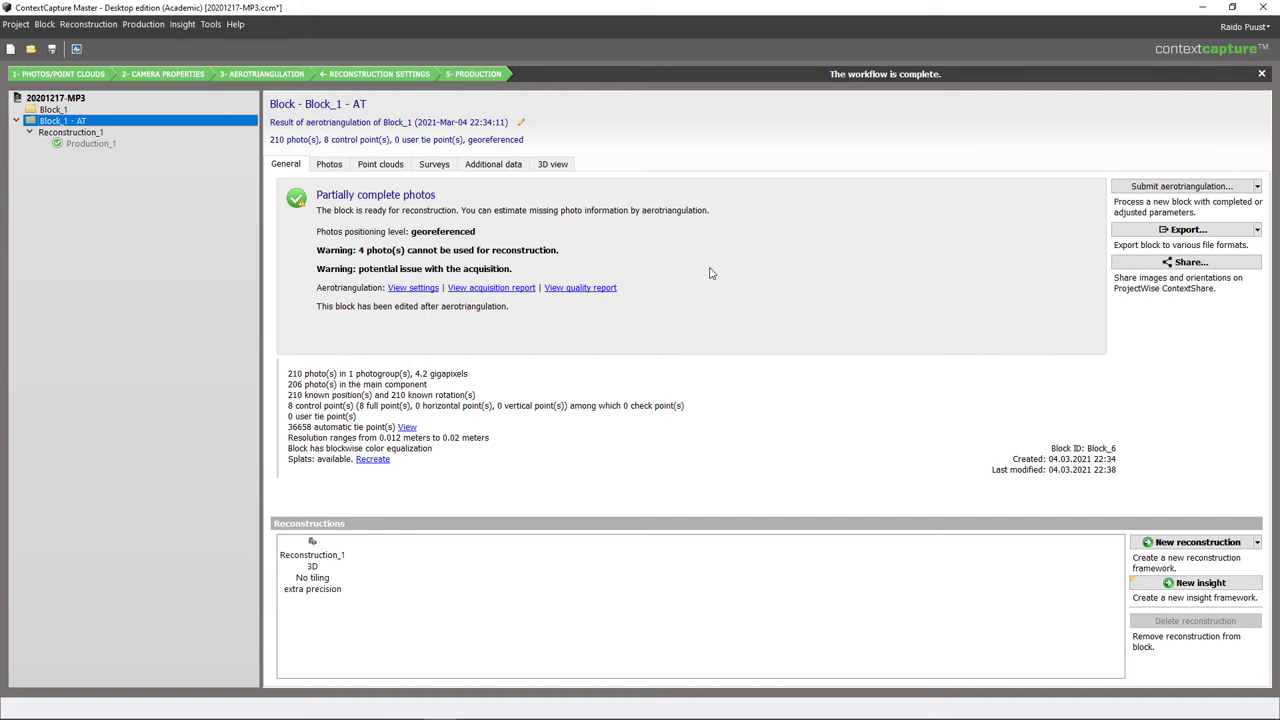
left_click(594, 288)
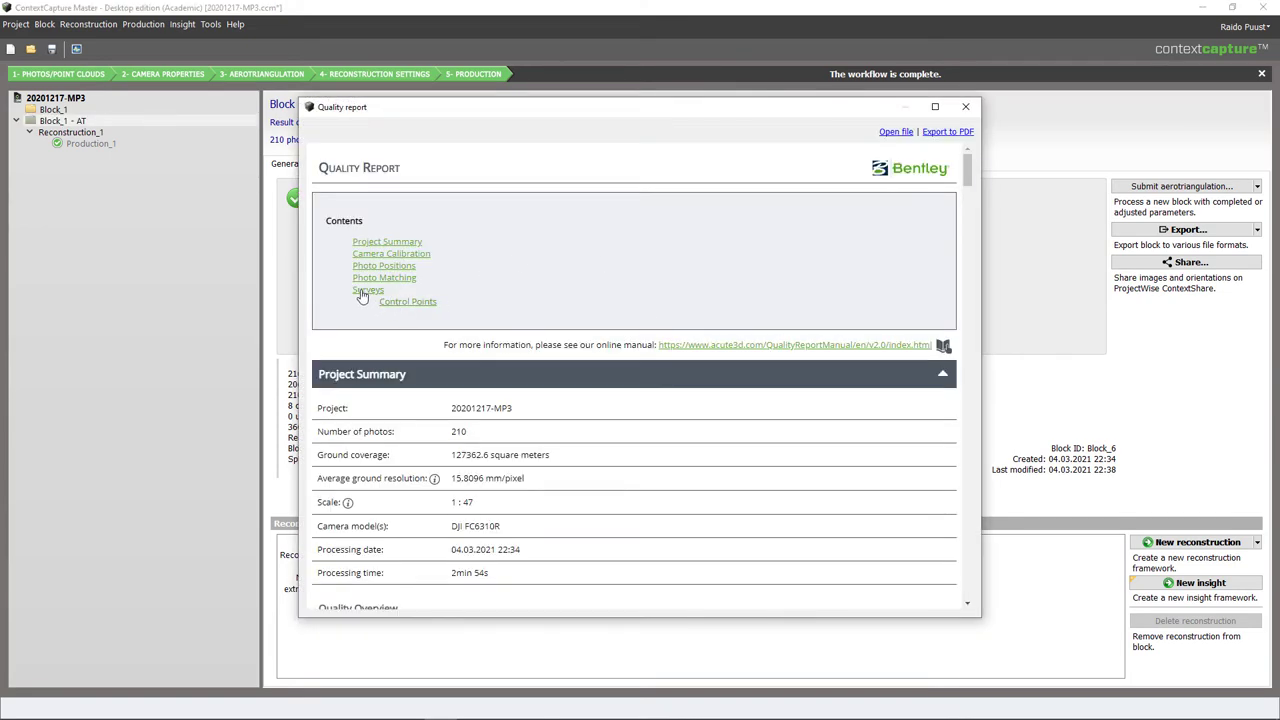
left_click(421, 303)
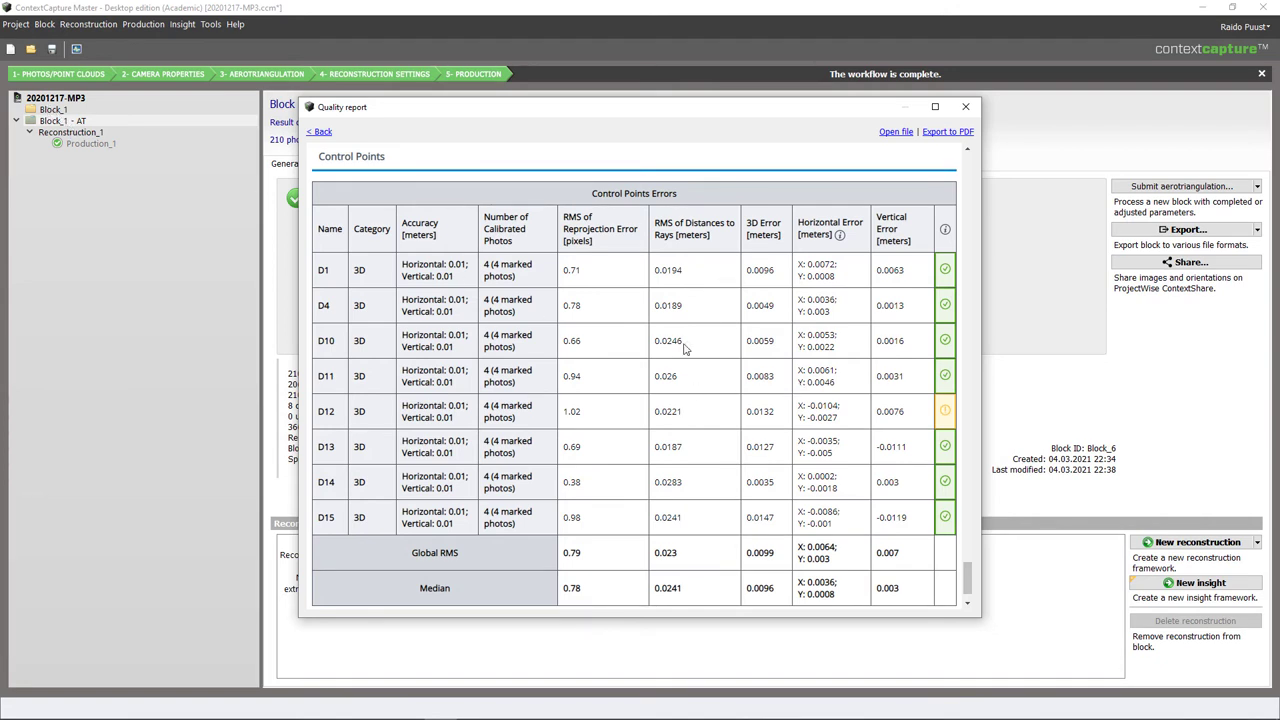
left_click(964, 108)
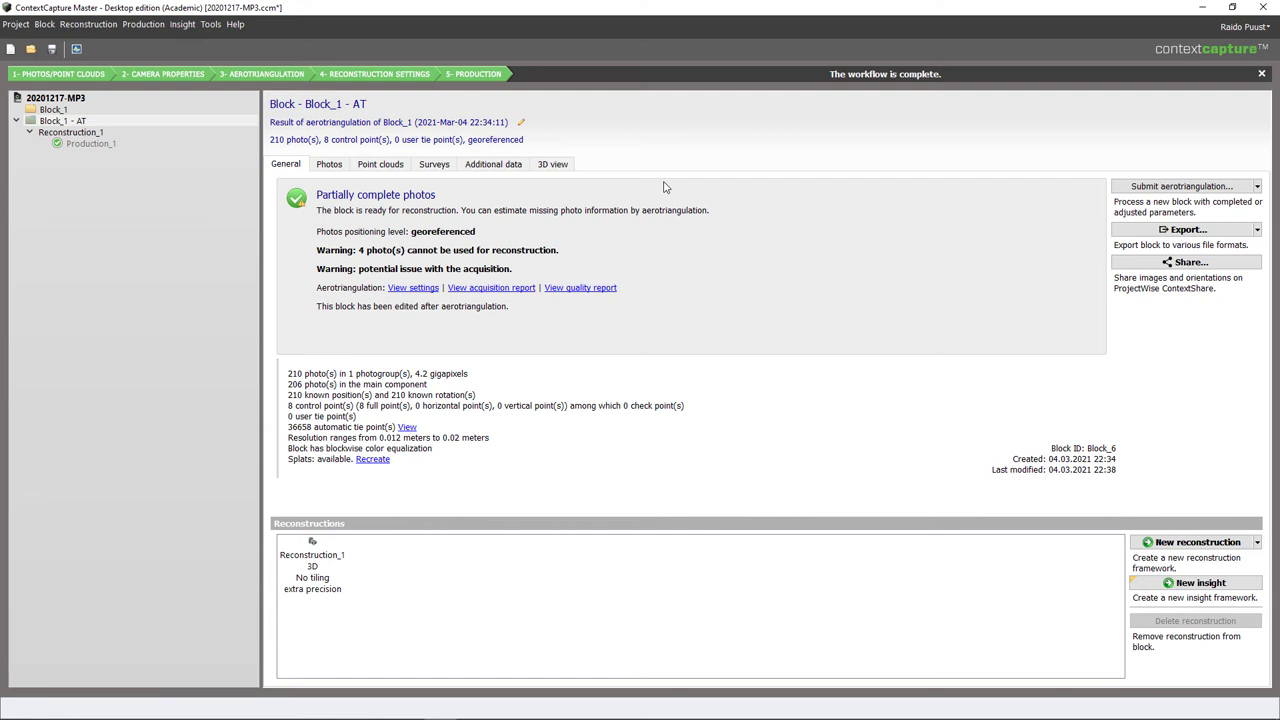
- Create a new 3D reconstruction from Block_1 - AT and set its spatial reference system to Estonian Coordinate System of 1997 (EPSG:3301)
left_click(1201, 543)
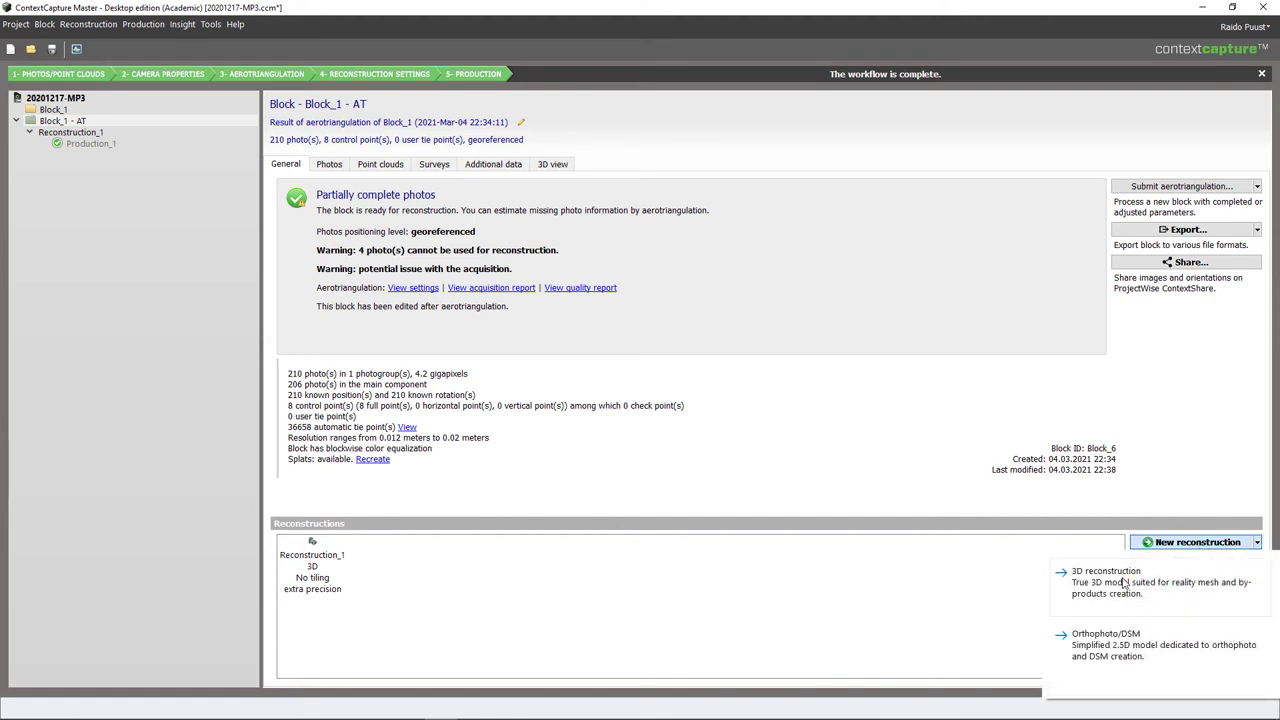
left_click(1120, 580)
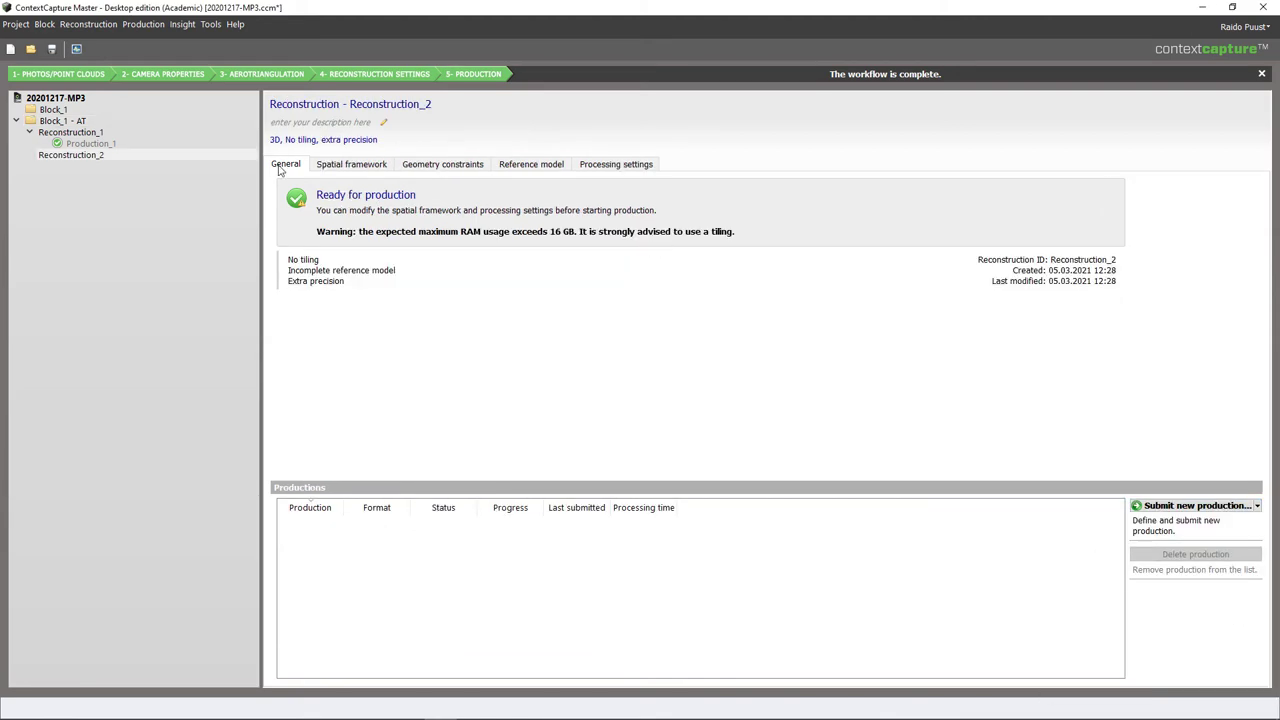
left_click(349, 168)
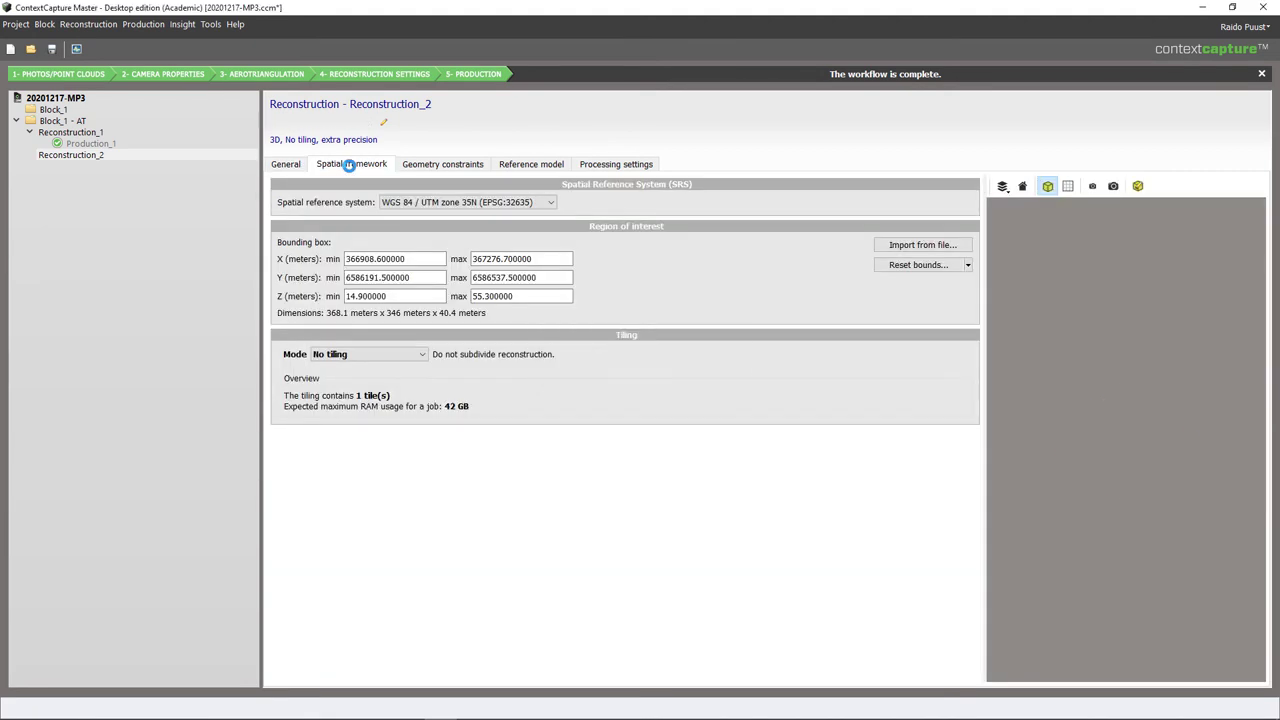
left_click(505, 202)
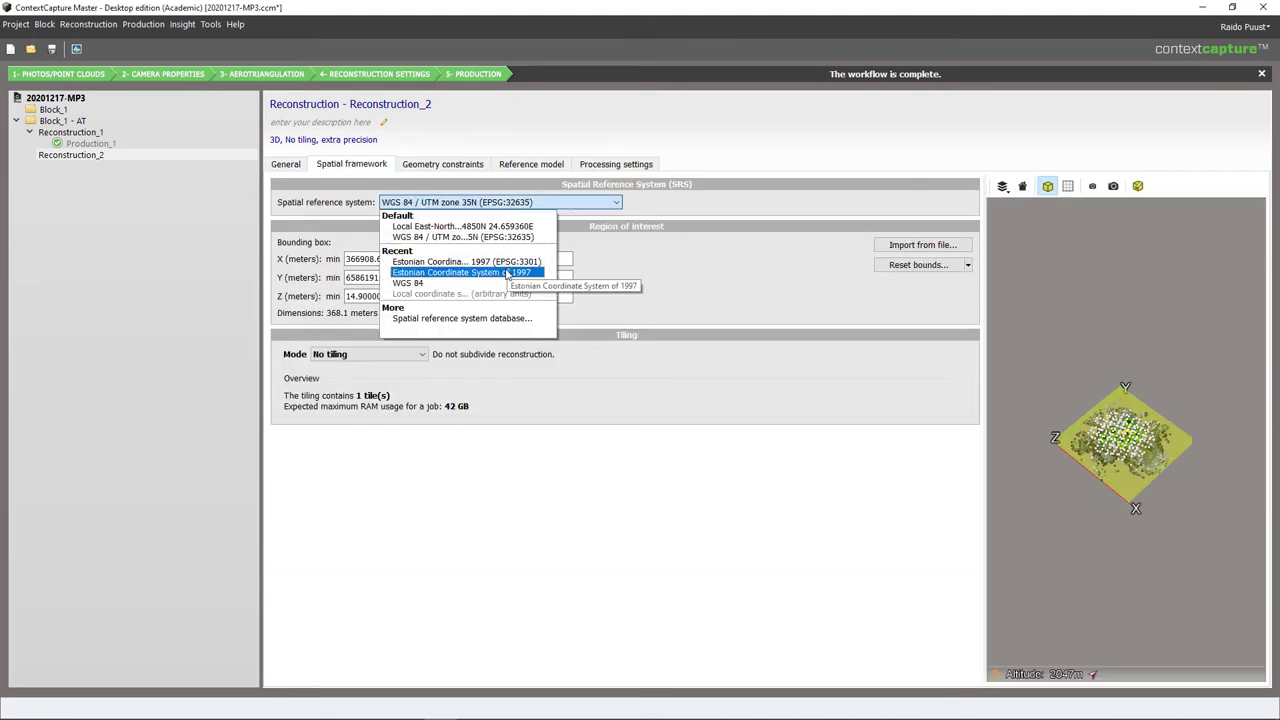
left_click(507, 273)
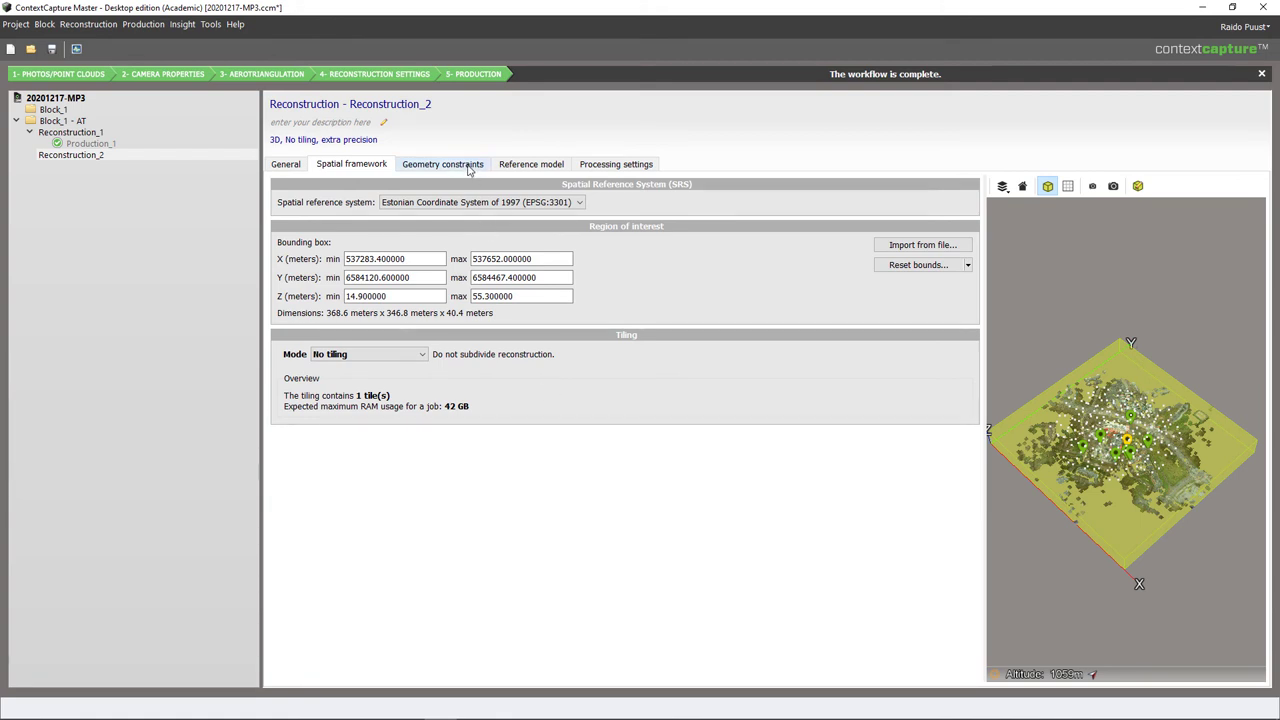
left_click(624, 165)
left_click(285, 165)
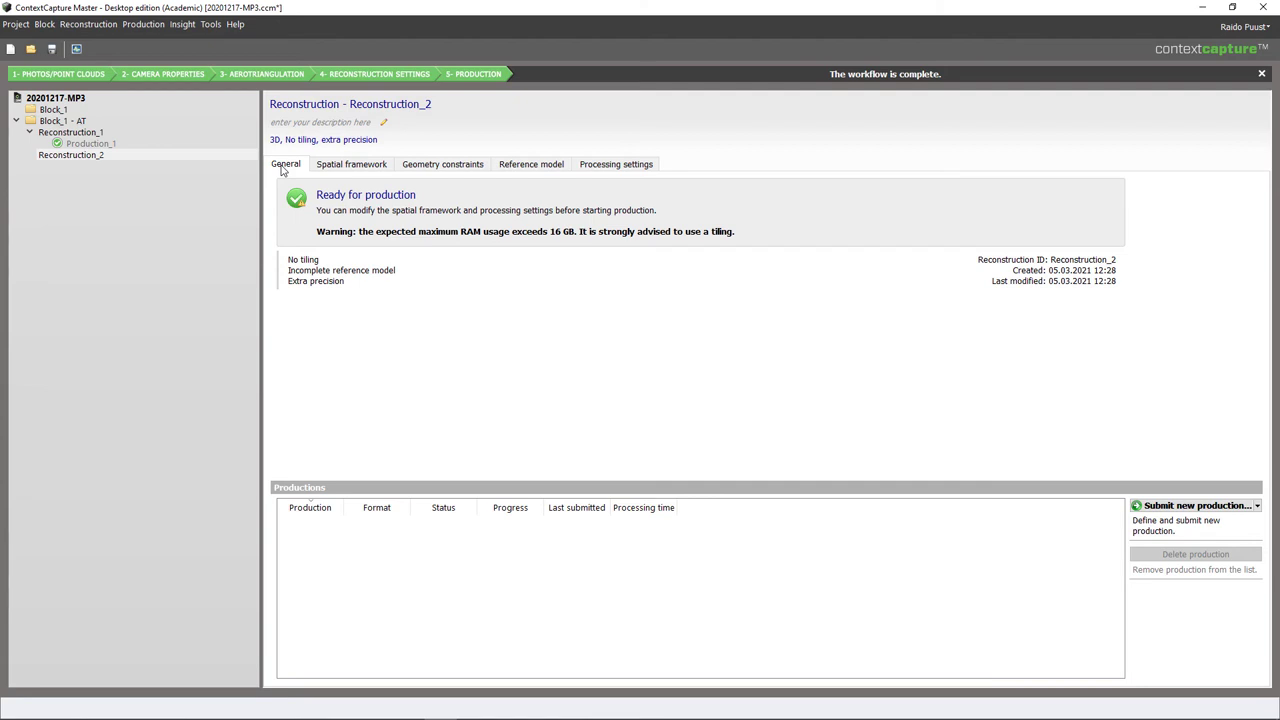
- Define a new production for the reconstruction as a 3D mesh in ContextCapture 3MX format, keeping the default name and options
left_click(1178, 510)
left_click(1083, 535)
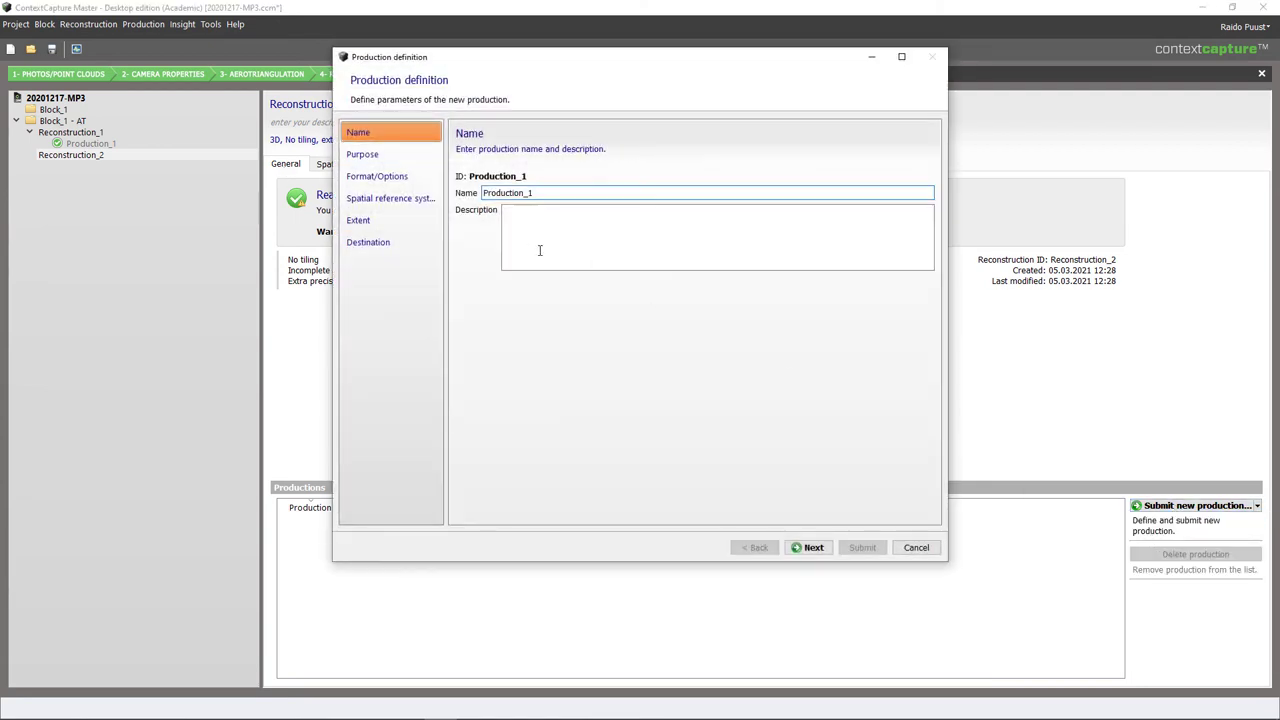
left_click(812, 548)
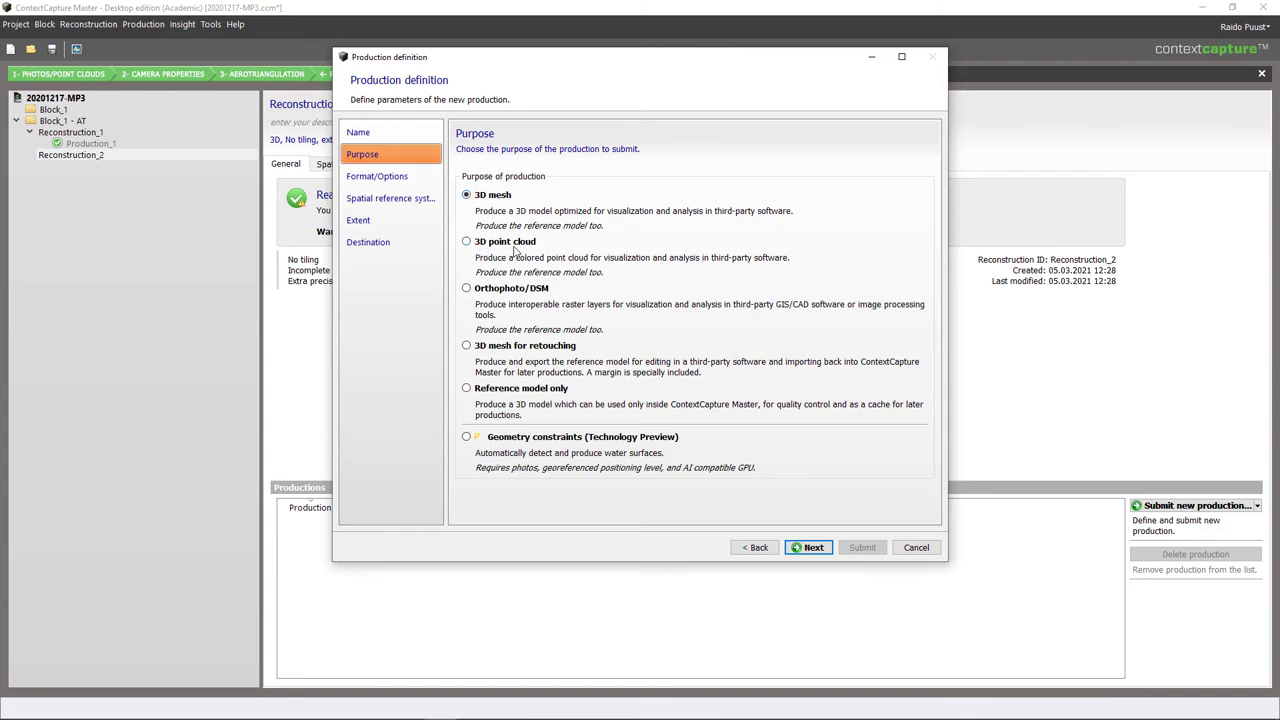
left_click(810, 547)
left_click(540, 190)
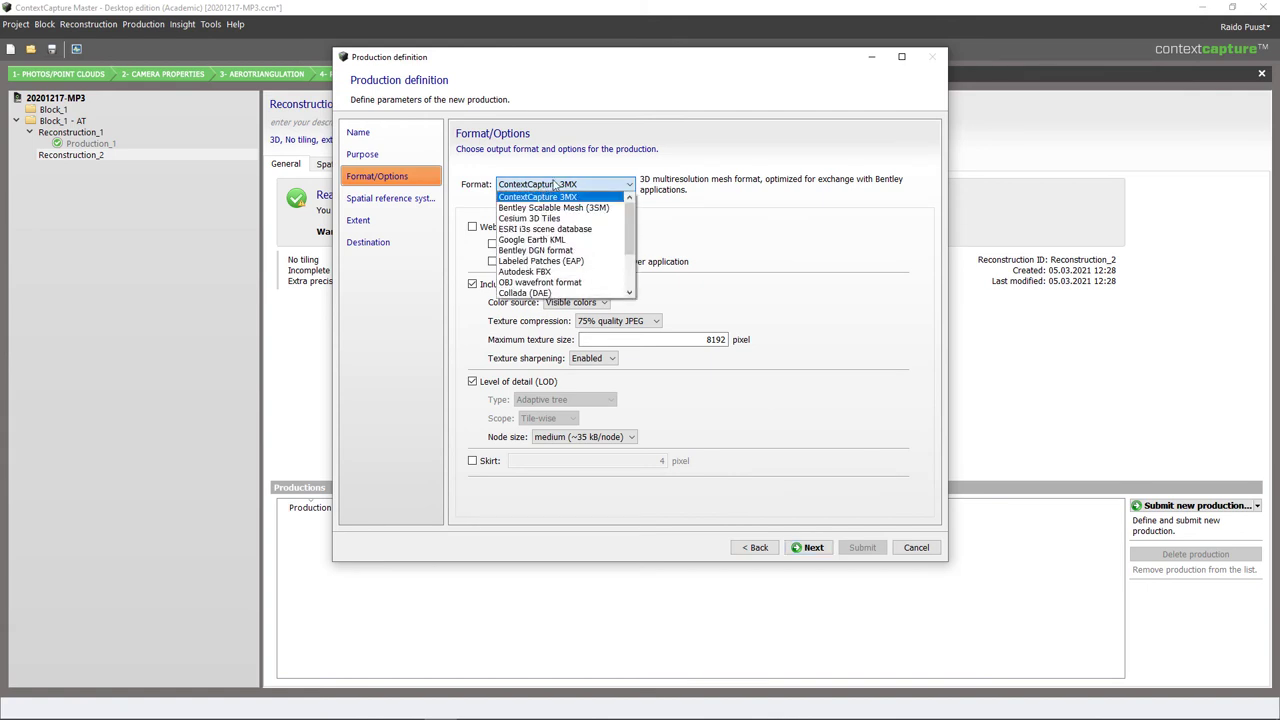
left_click(557, 187)
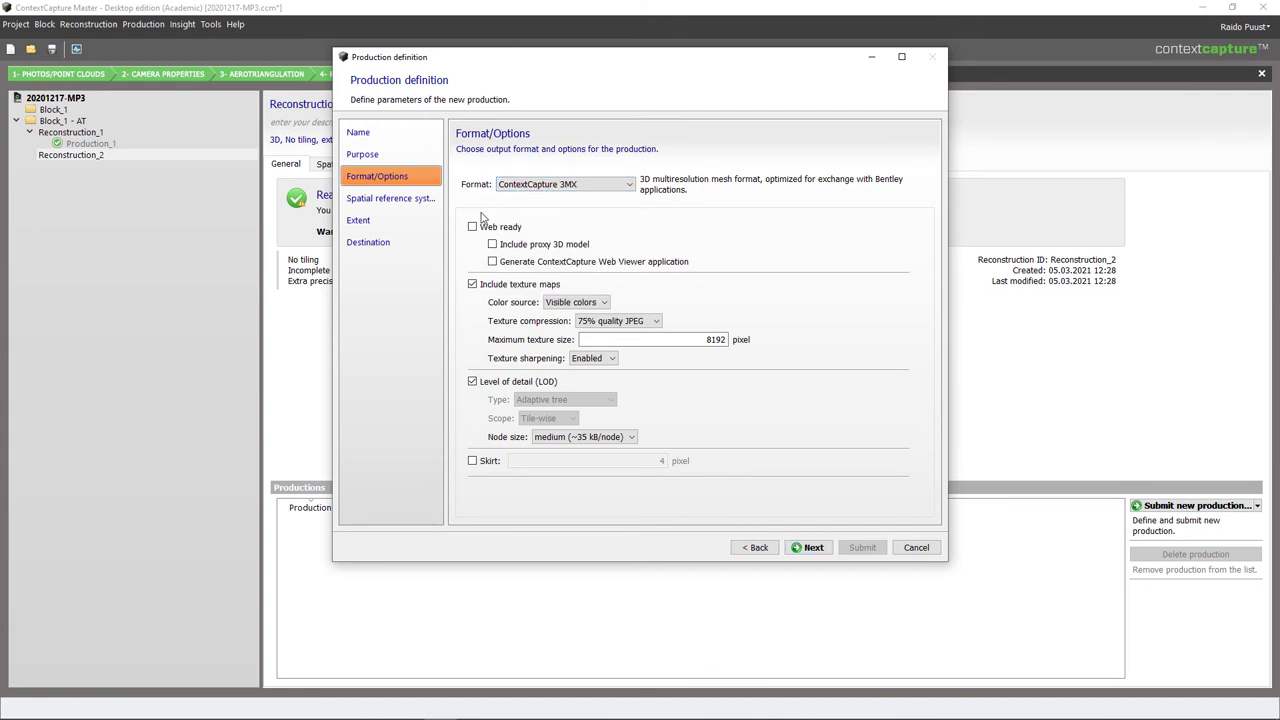
left_click(814, 547)
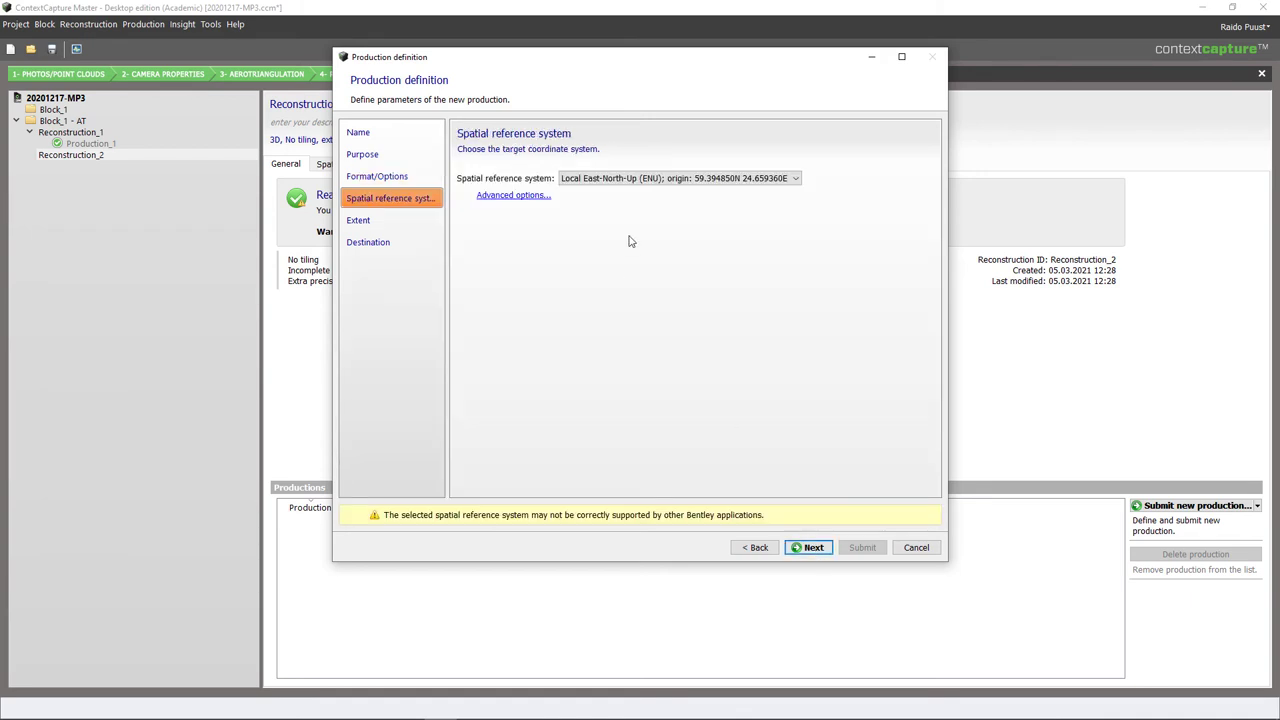
- Set the production's spatial reference system to Estonian Coordinate System of 1997 (EPSG:3301) and submit it with the default extent and output directory
left_click(752, 182)
left_click(740, 237)
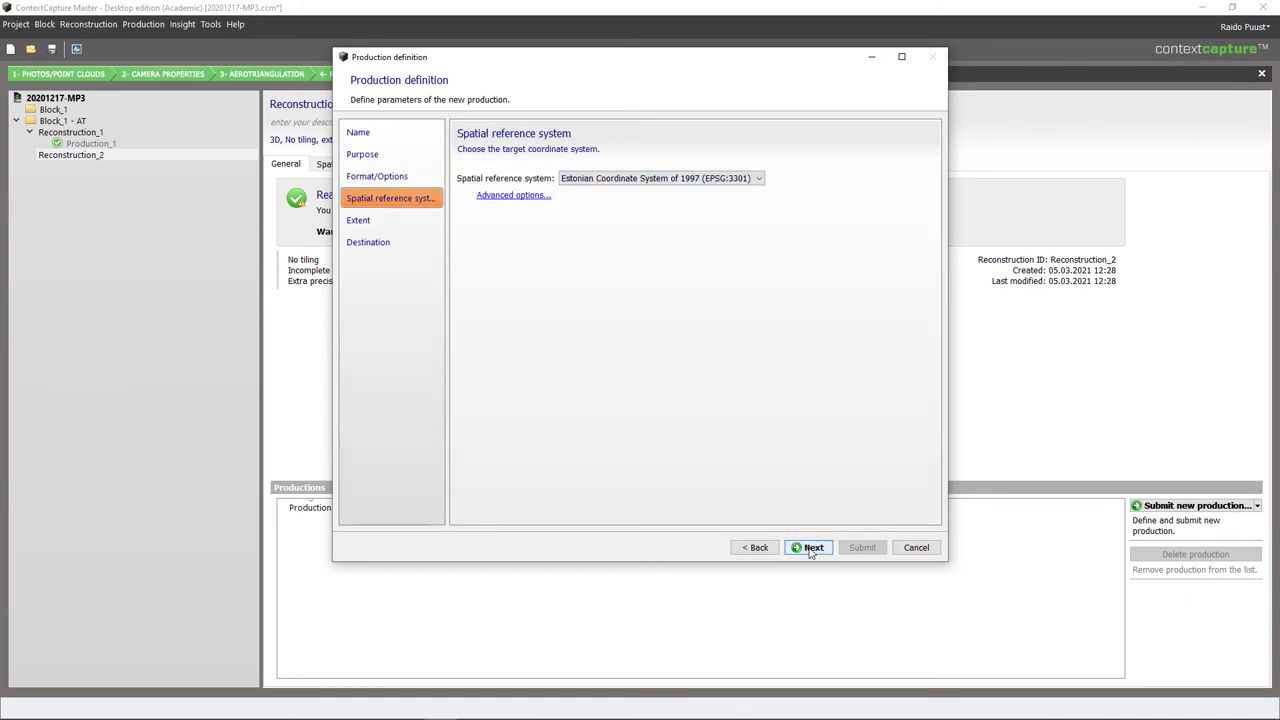
left_click(810, 547)
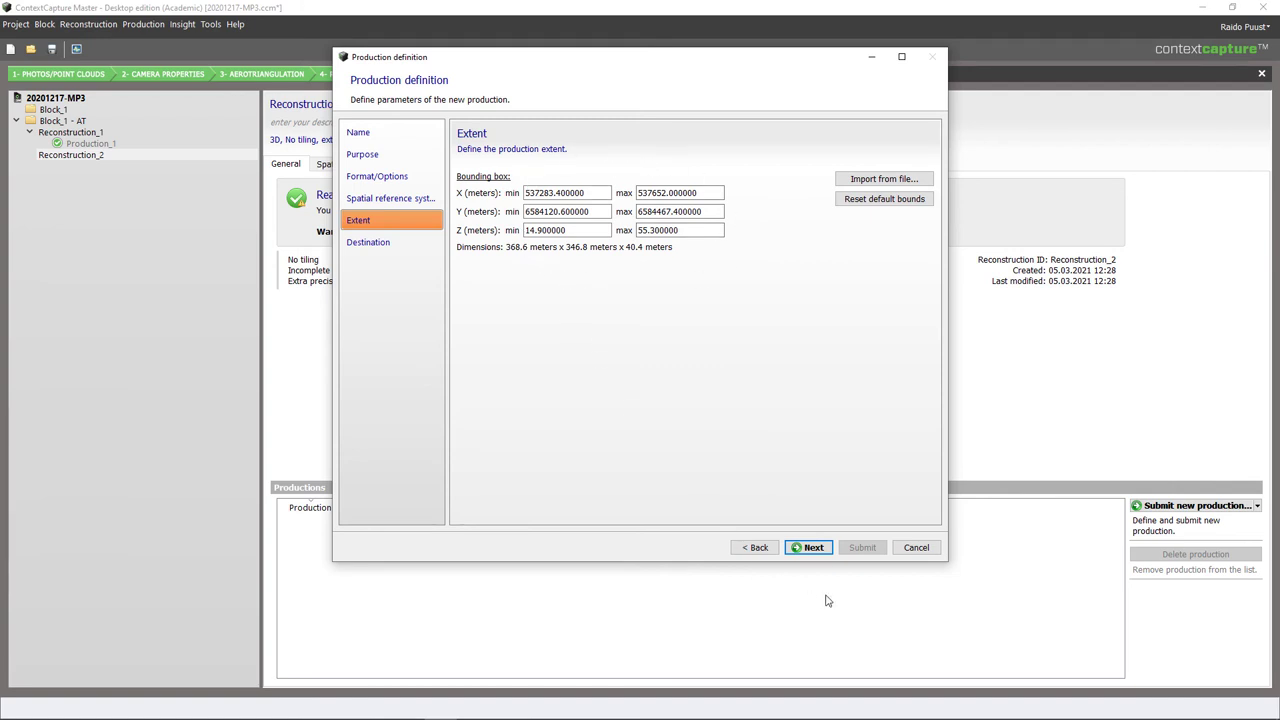
left_click(812, 547)
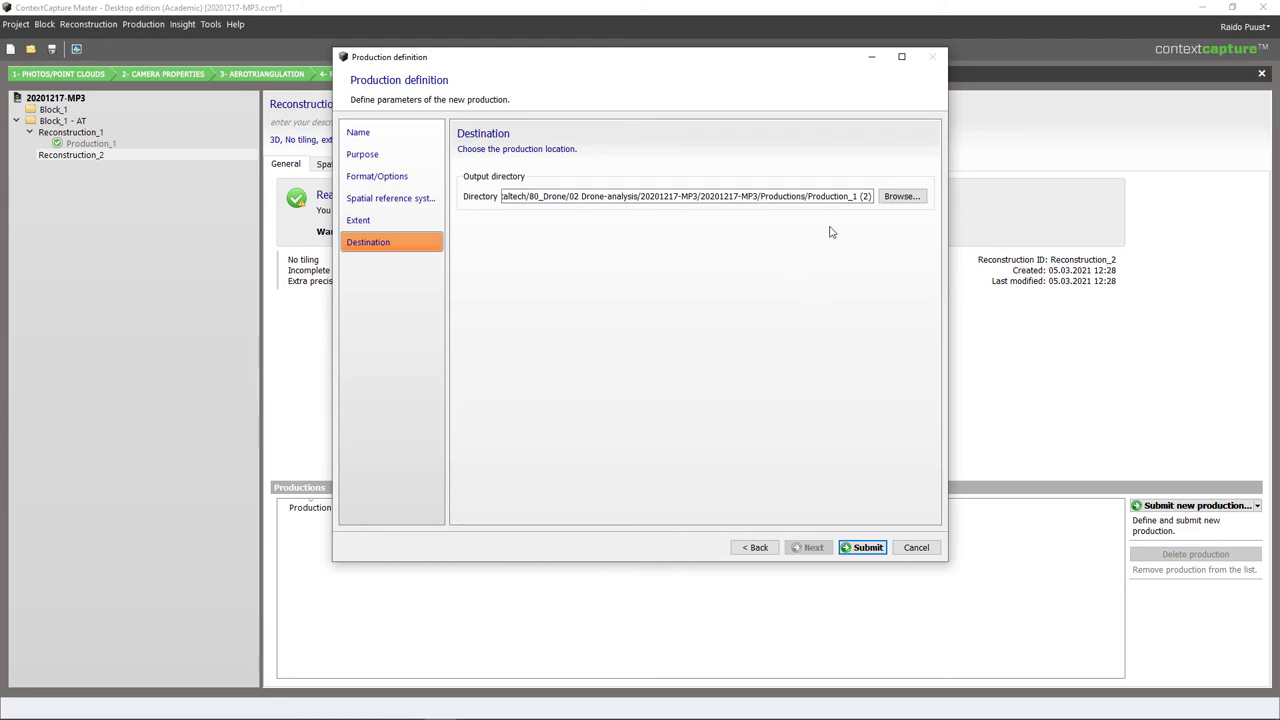
left_click(867, 548)
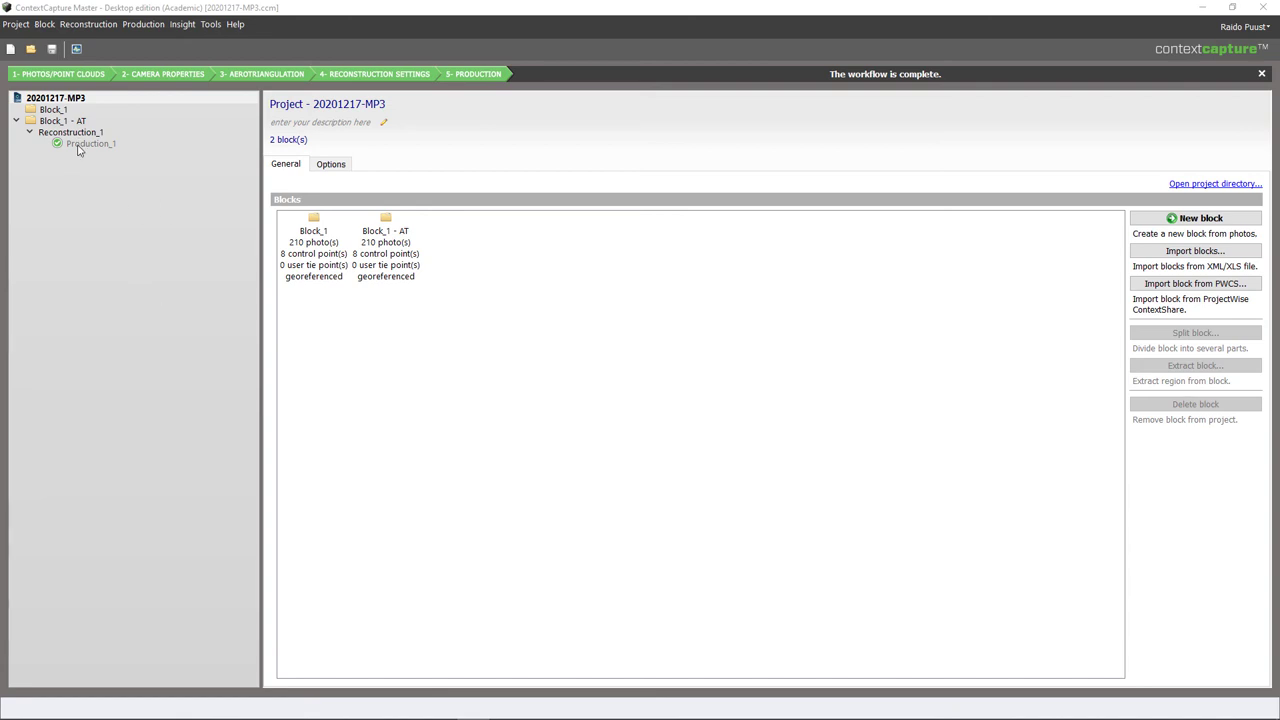
- Inspect the completed Production_1 mesh of Reconstruction_1 in 3D, looking closely at the red building and its surroundings
left_click(108, 147)
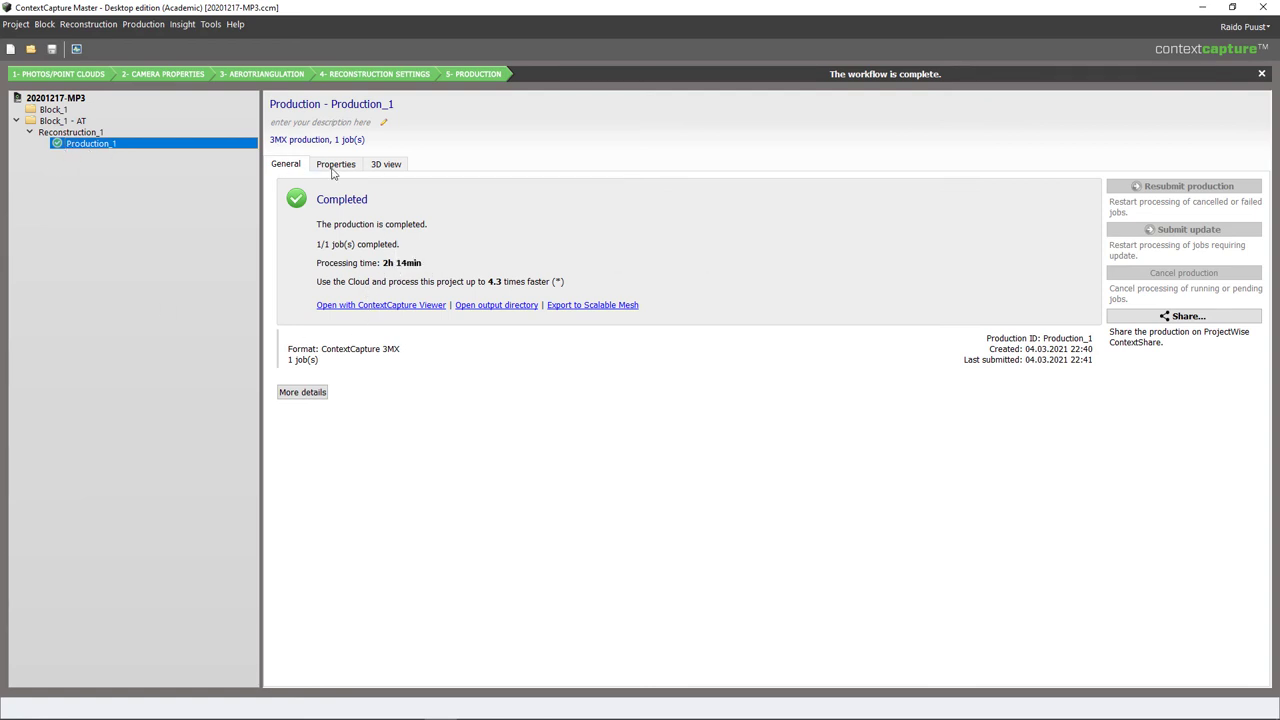
left_click(393, 165)
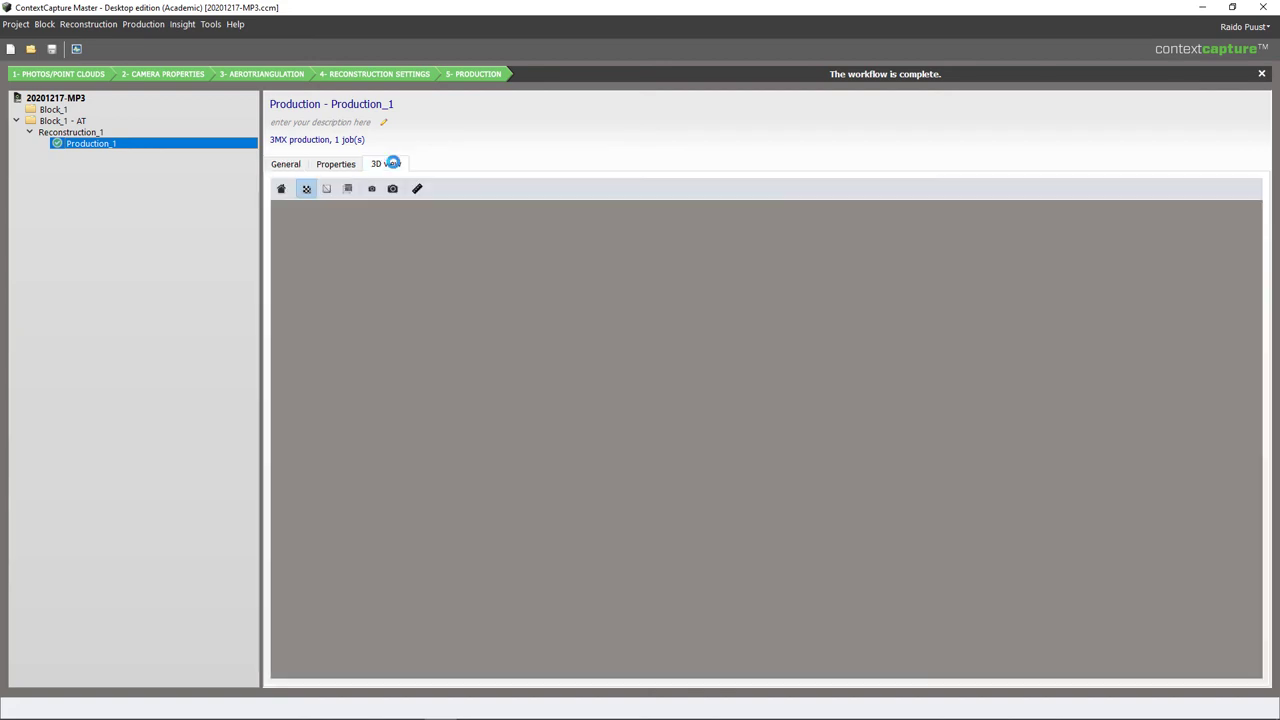
scroll(766, 462, "up", 2)
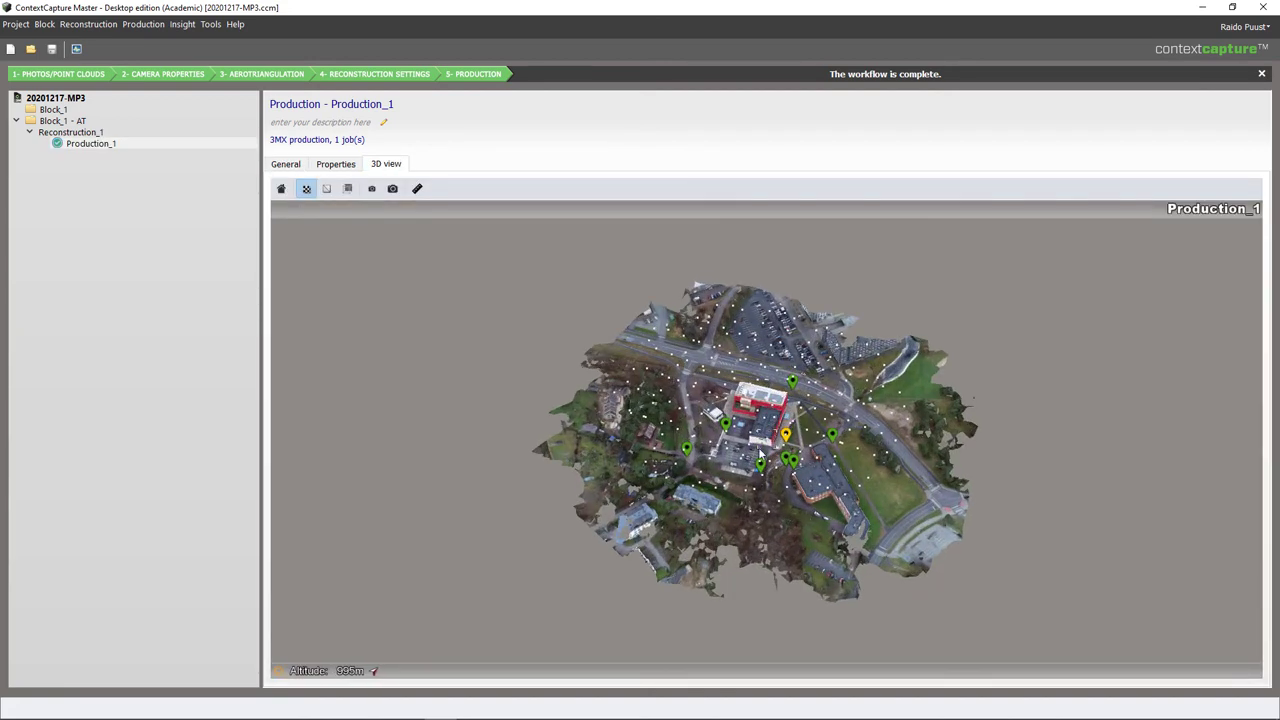
scroll(758, 447, "up", 5)
mouse_move(736, 480)
left_mouse_down()
mouse_move(770, 470)
mouse_move(557, 435)
mouse_move(629, 457)
left_mouse_up()
scroll(720, 520, "down", 3)
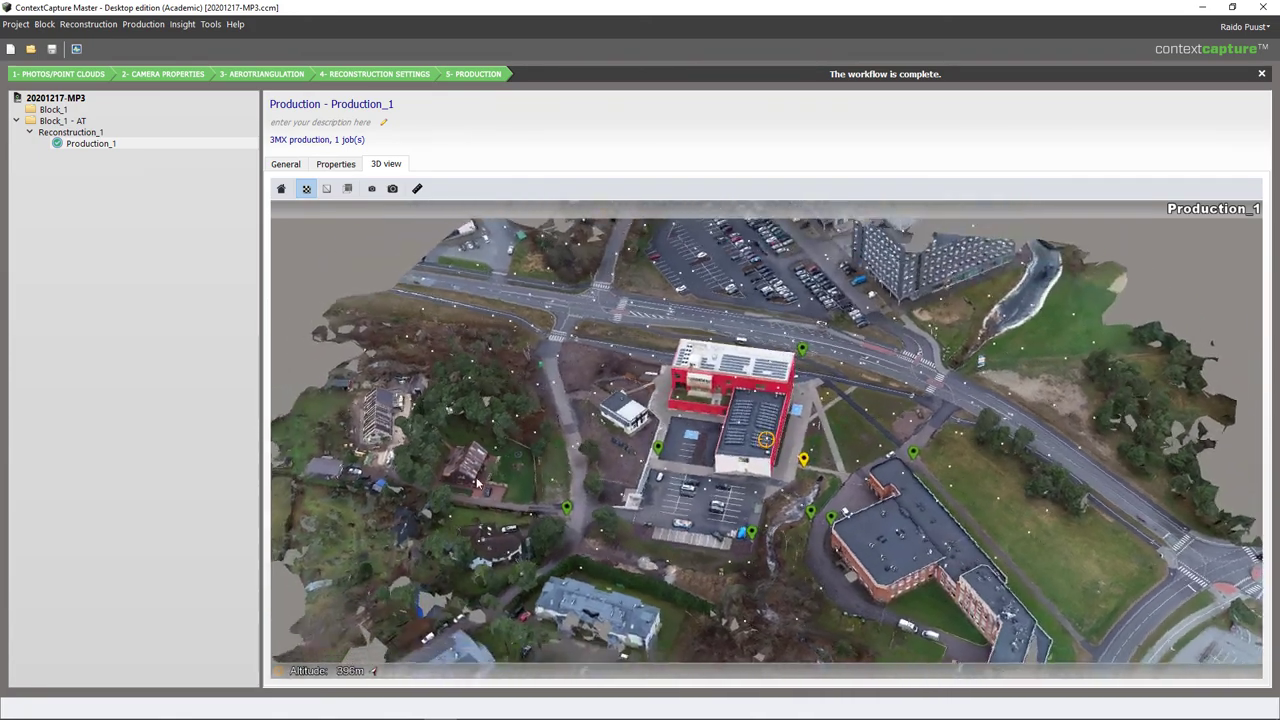
- Examine the Production_1 mesh around the red building and look closely at the checkered control point target at the edge of its parking area
scroll(787, 531, "up", 4)
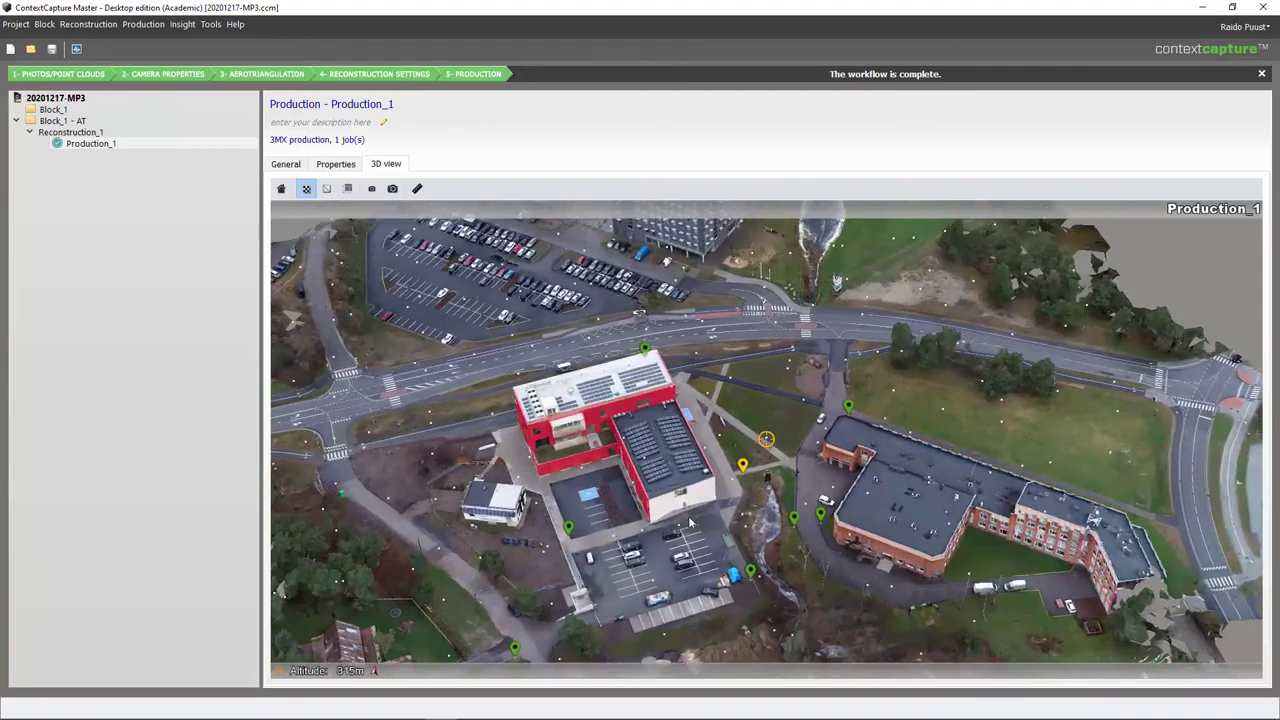
left_click_drag(787, 531, 812, 385)
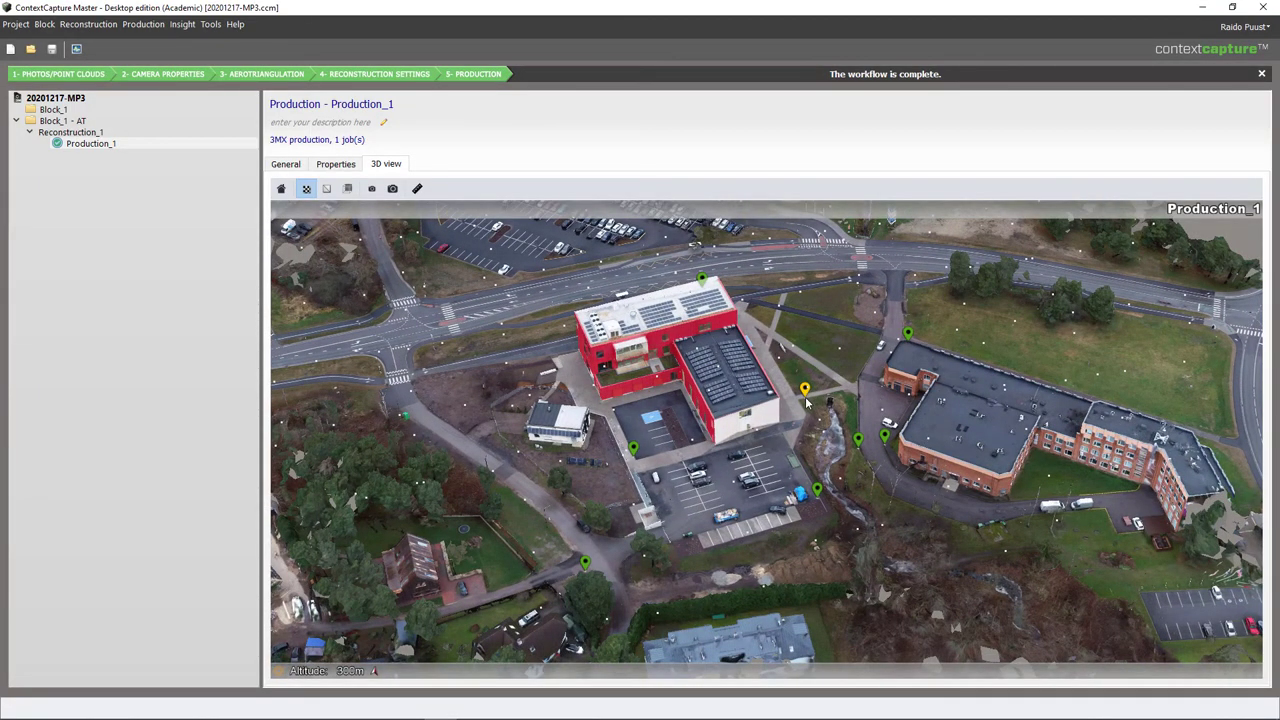
left_click_drag(830, 412, 525, 434)
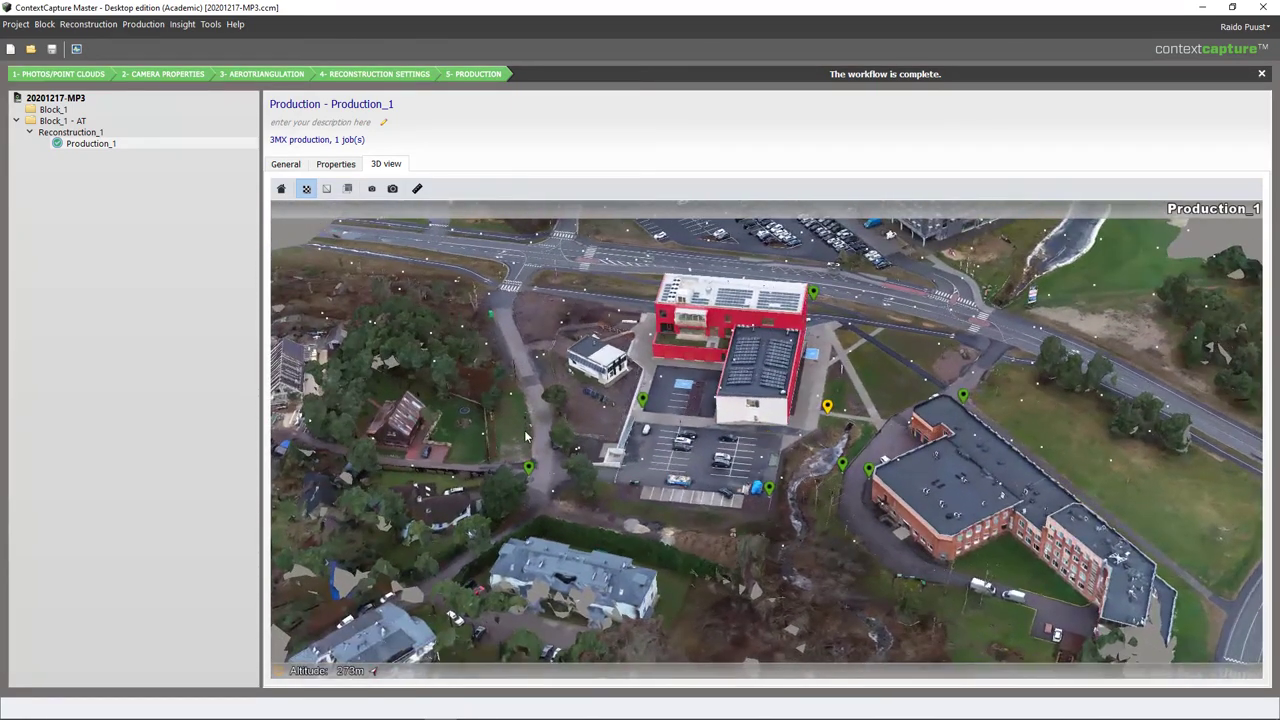
scroll(728, 472, "up", 5)
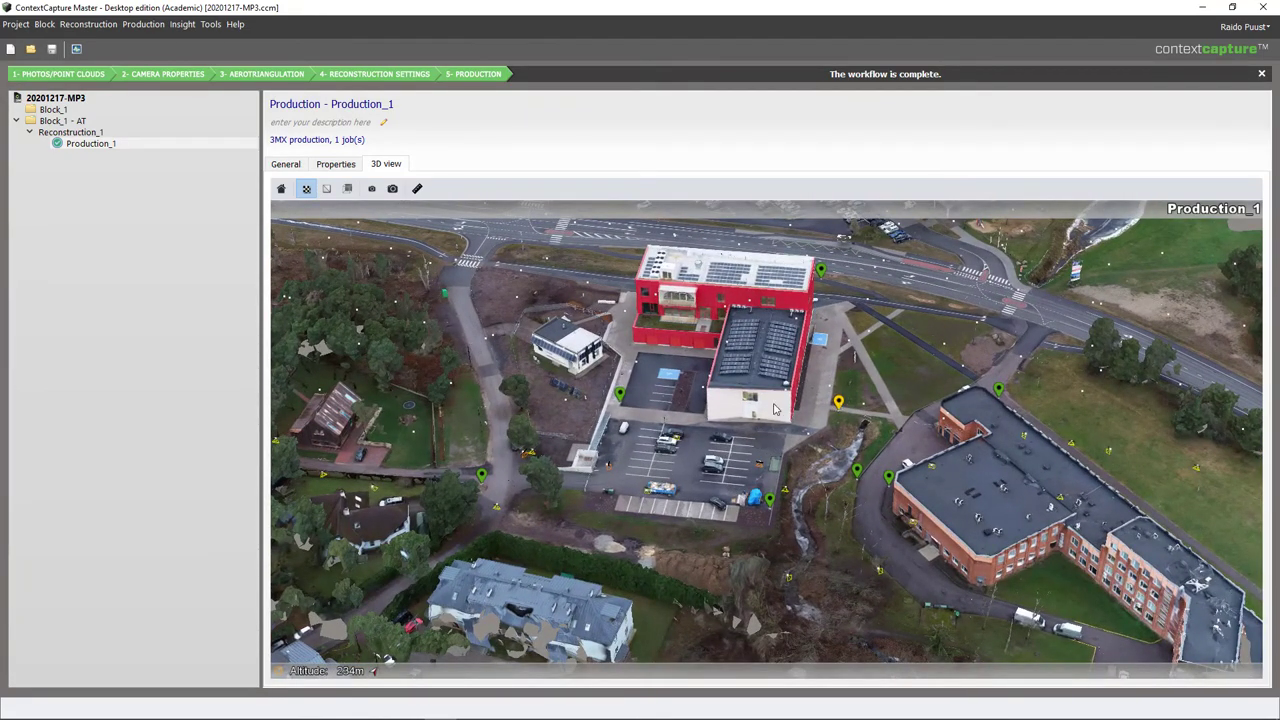
left_click_drag(806, 408, 798, 447)
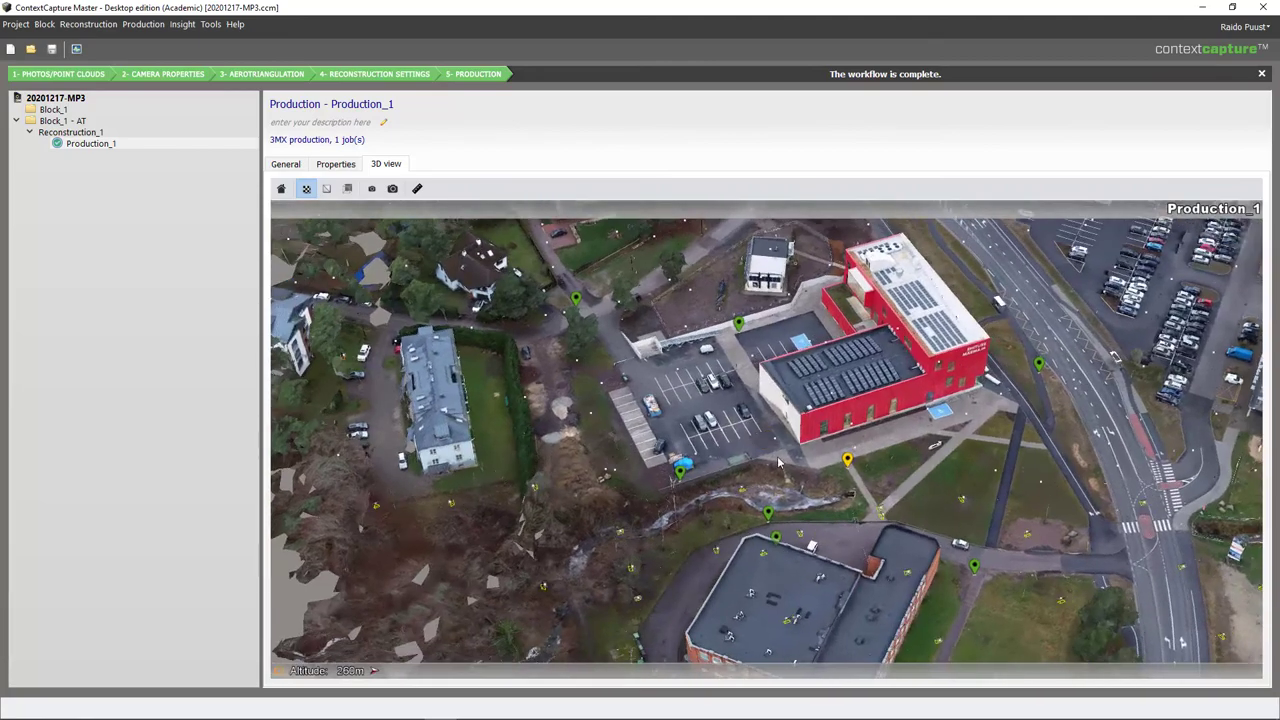
scroll(798, 447, "up", 5)
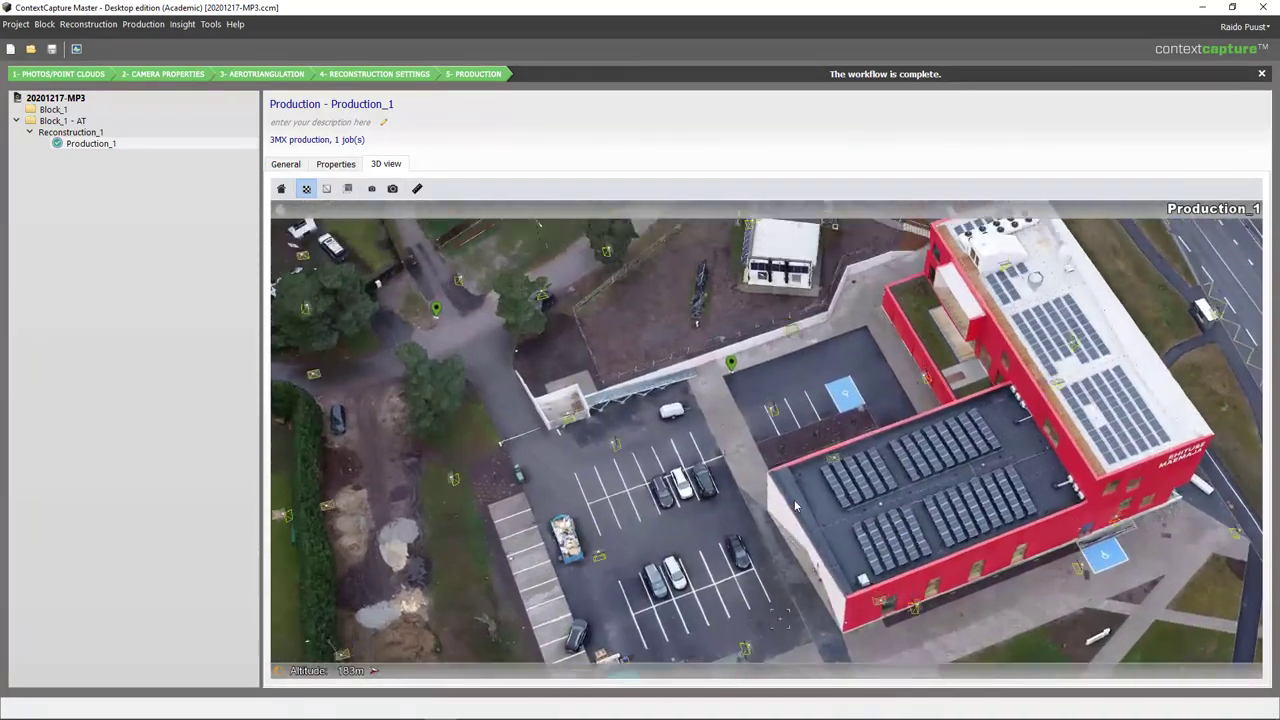
scroll(720, 386, "up", 3)
scroll(742, 390, "up", 2)
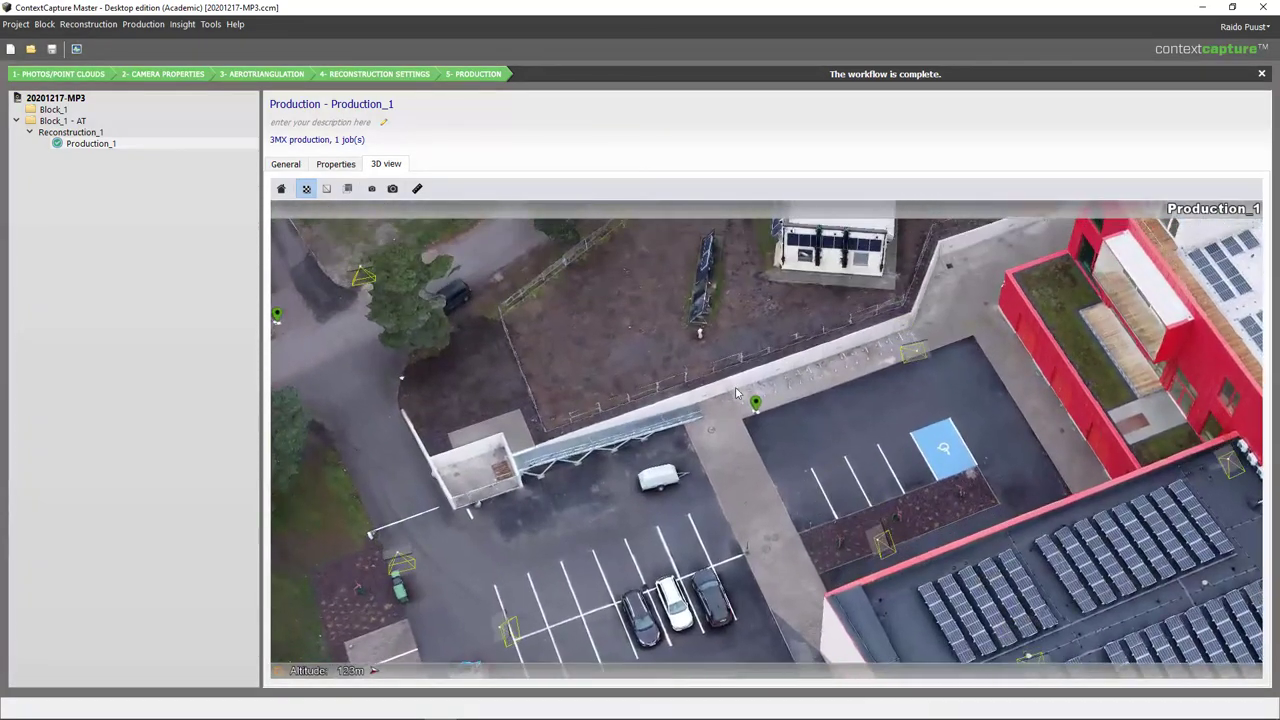
scroll(740, 400, "up", 4)
left_click_drag(822, 535, 840, 400)
scroll(852, 526, "up", 3)
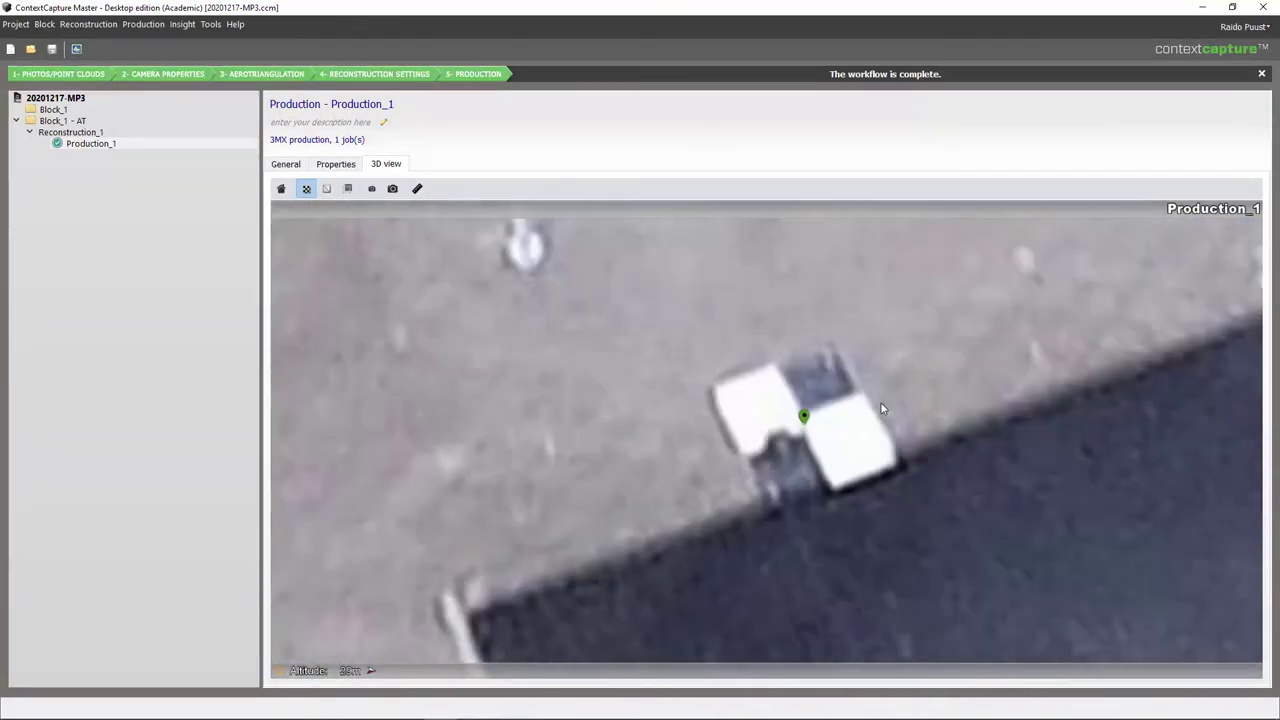
mouse_move(938, 548)
left_mouse_down()
mouse_move(920, 614)
mouse_move(900, 569)
mouse_move(714, 466)
mouse_move(652, 485)
left_mouse_up()
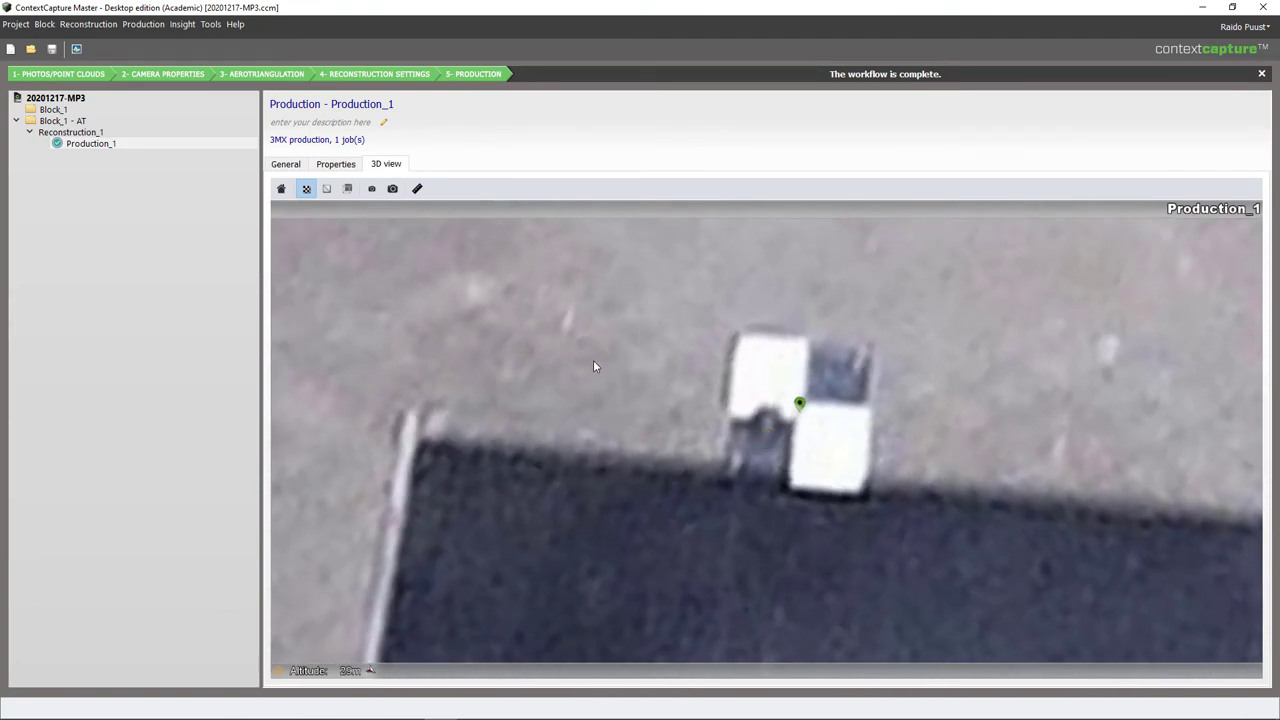
- Switch to Notepad to review the coordinates of control point D15 in GCP-ContextCapture.txt, and return to the mesh in ContextCapture
key("alt+Tab")
left_click_drag(689, 318, 710, 462)
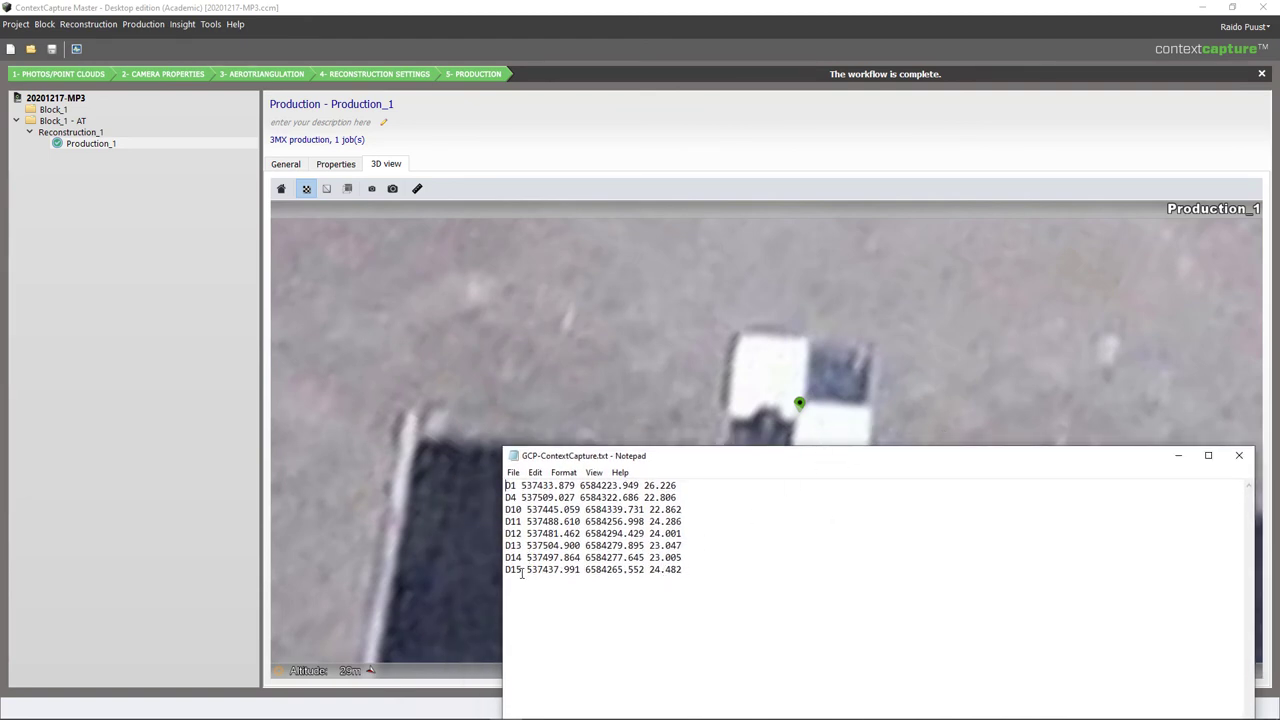
left_click(614, 136)
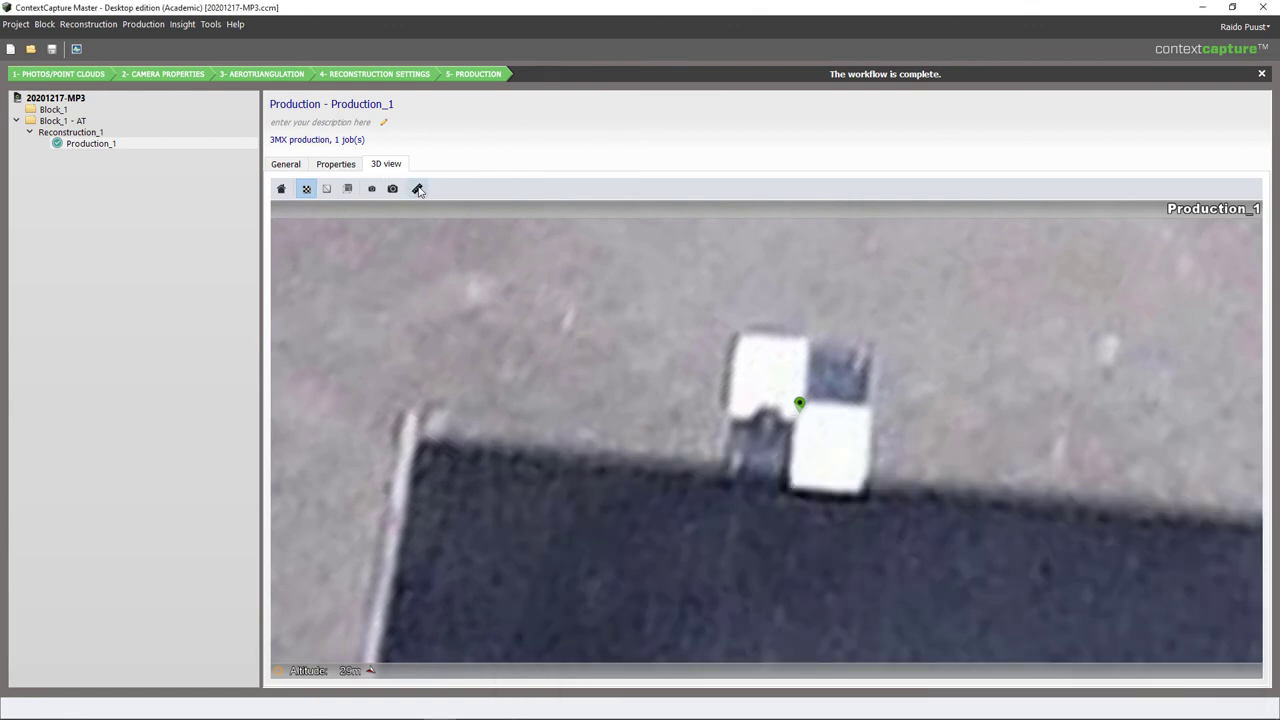
- Measure the coordinates of the checkered target's centre on the mesh in the Estonian Coordinate System of 1997
left_click(418, 190)
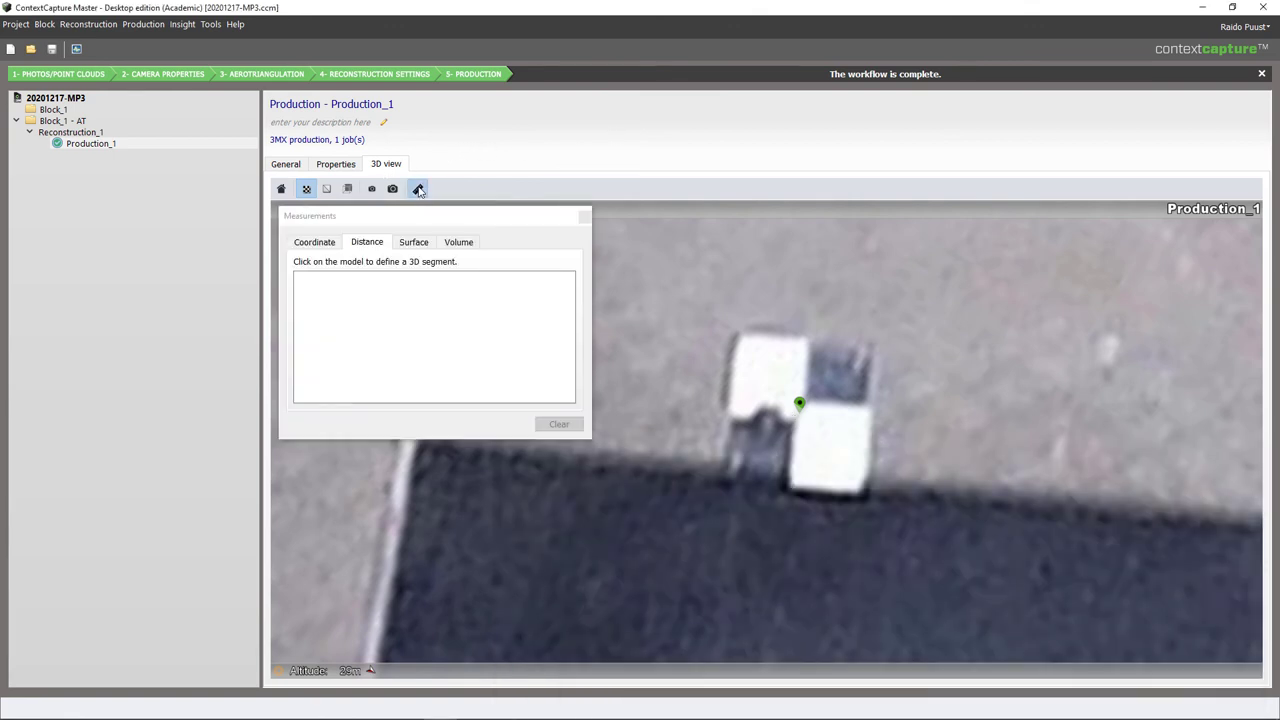
left_click(431, 398)
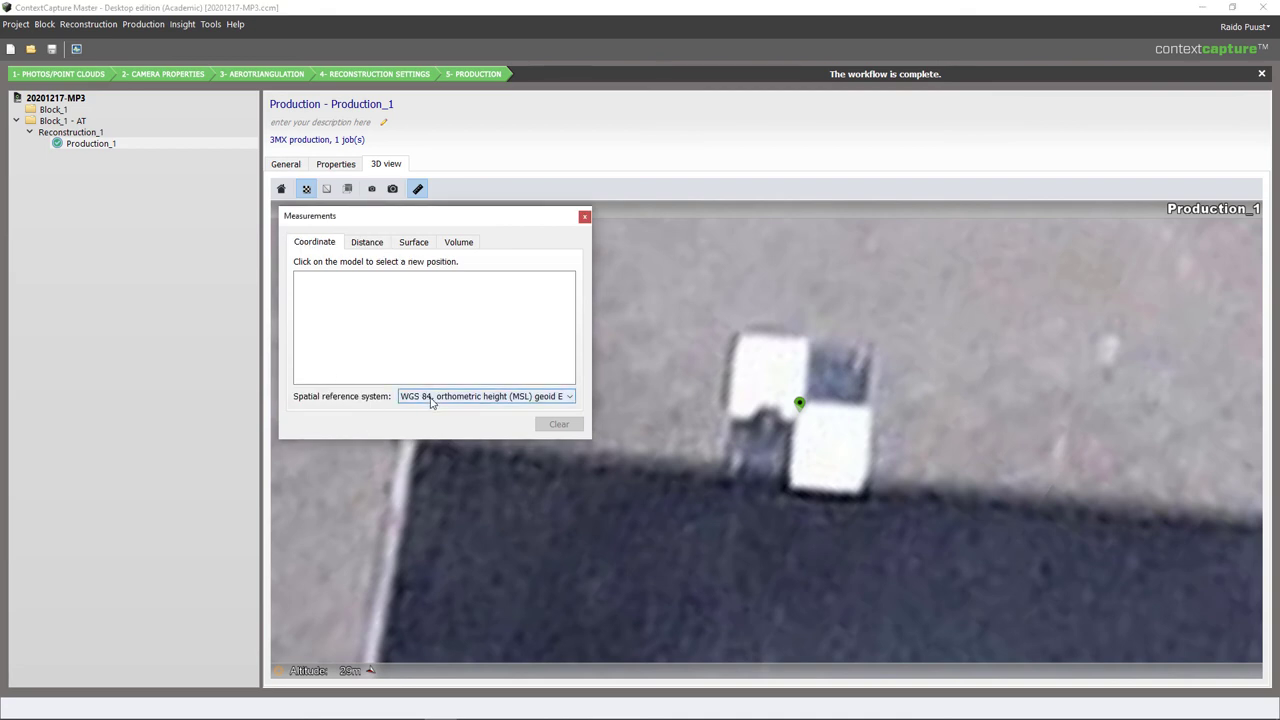
left_click(547, 480)
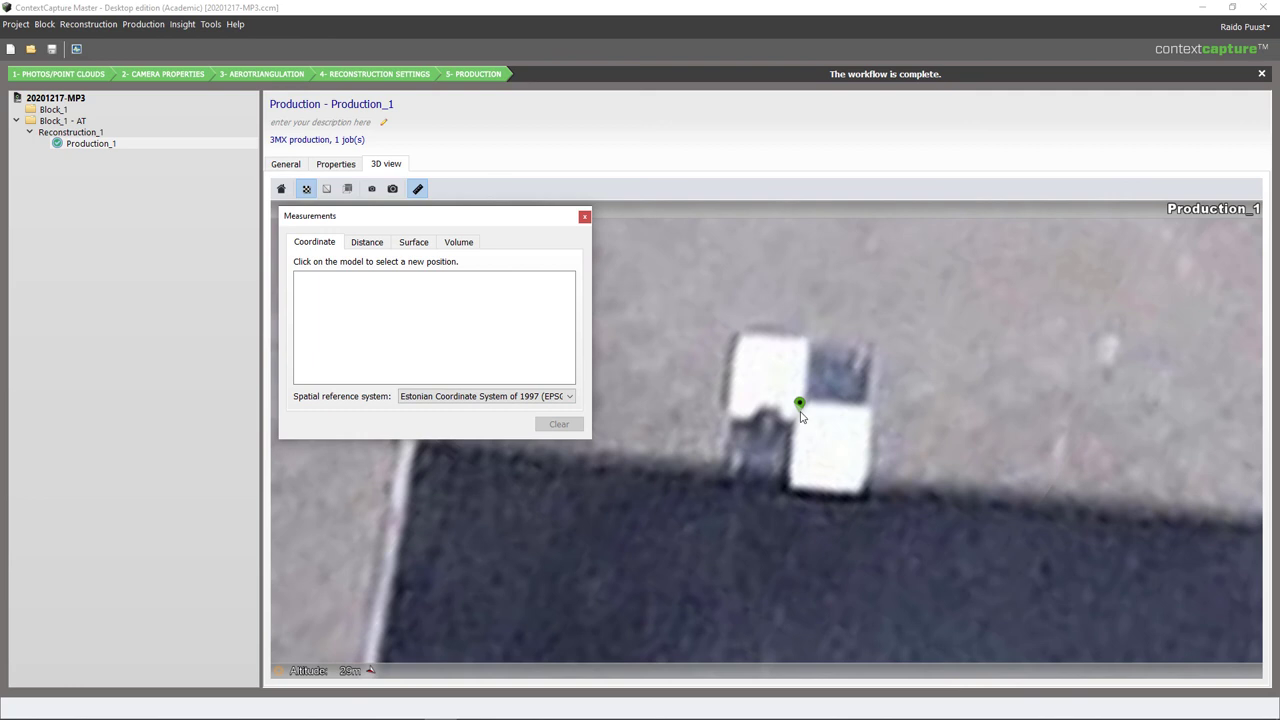
left_click(800, 414)
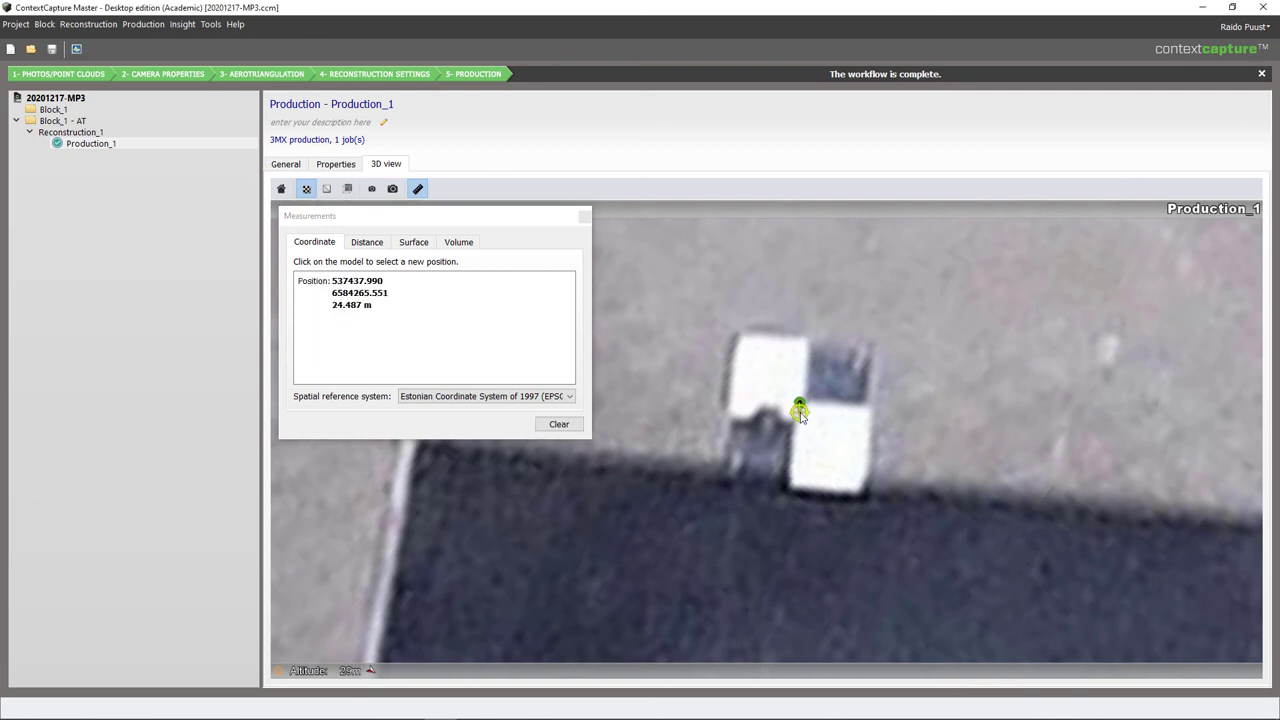